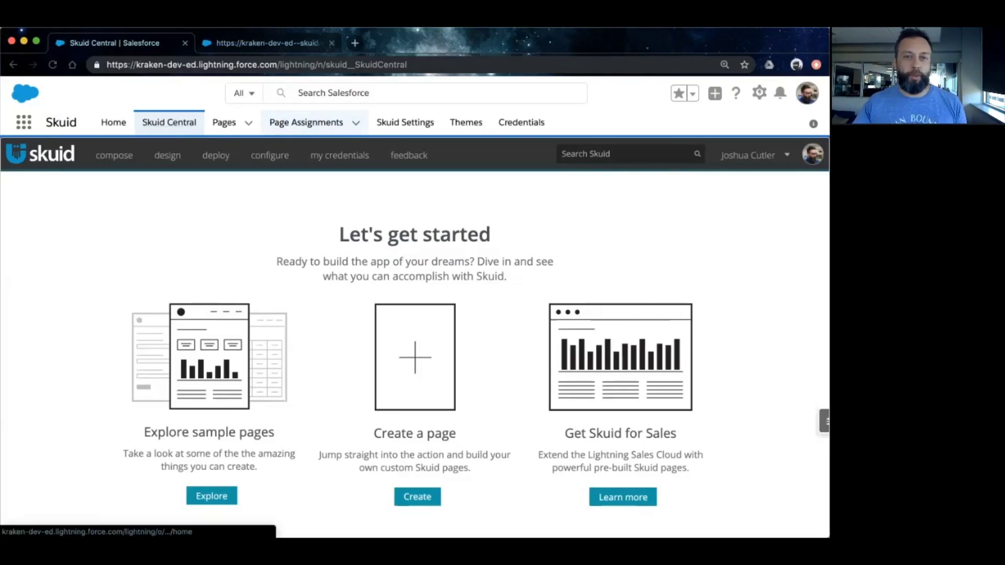
Review the finished contacts page, comparing its Contacts Filtered and Contacts Not Filtered tables
key(ctrl+Tab)
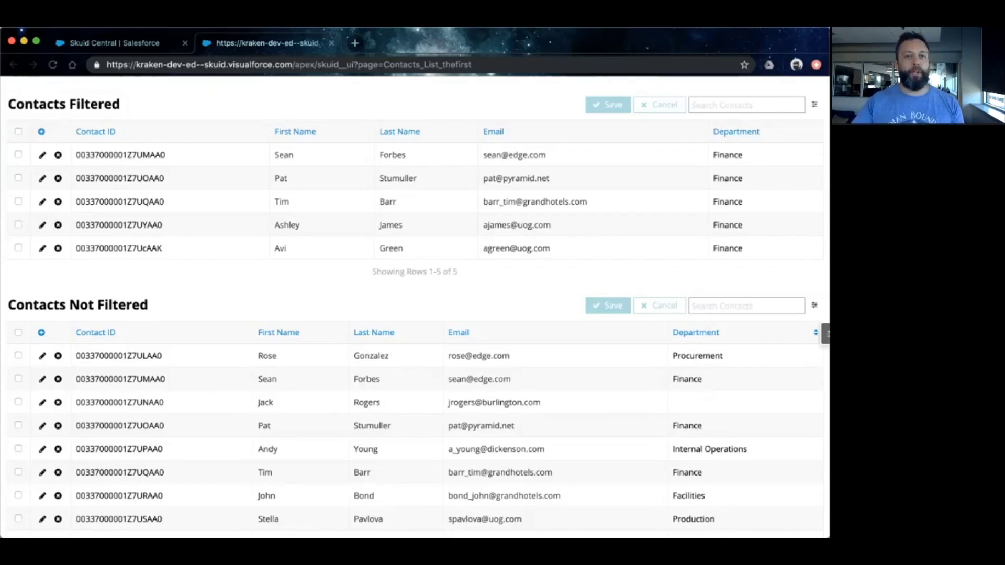
scroll(418, 307, down, 2)
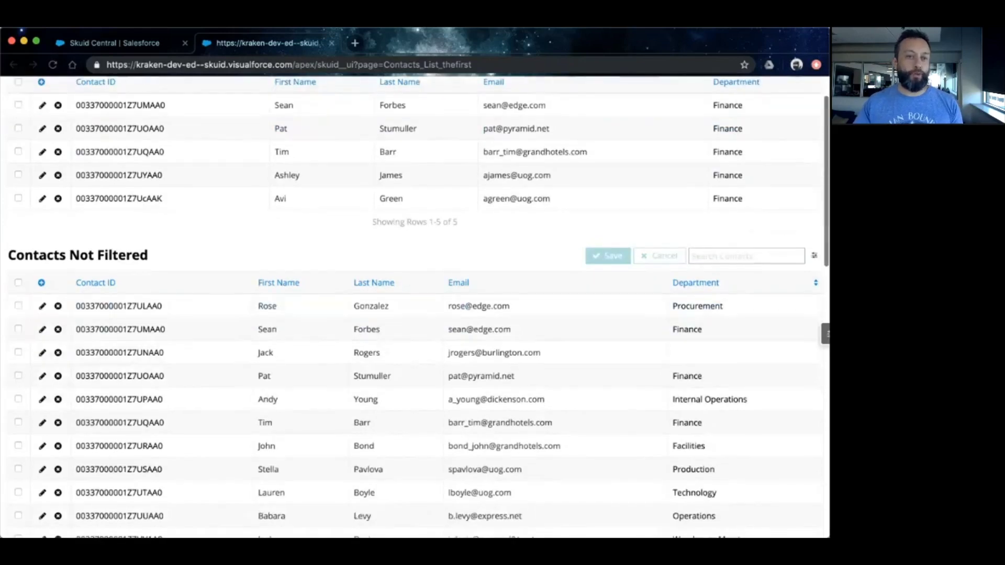
scroll(419, 307, down, 3)
scroll(419, 307, down, 3)
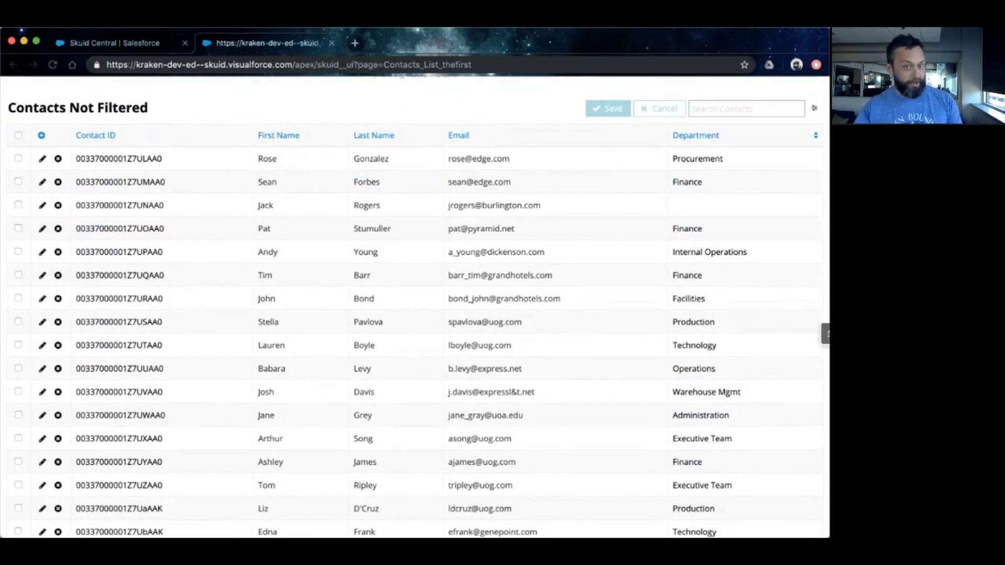
scroll(419, 307, up, 4)
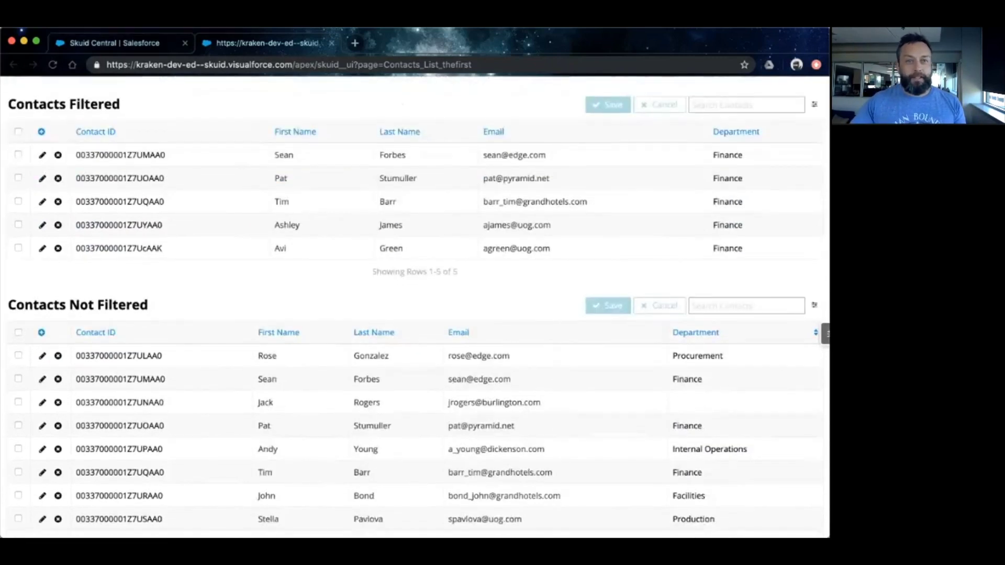
Create a new blank desktop page named Contact_List from Skuid Central
click(115, 43)
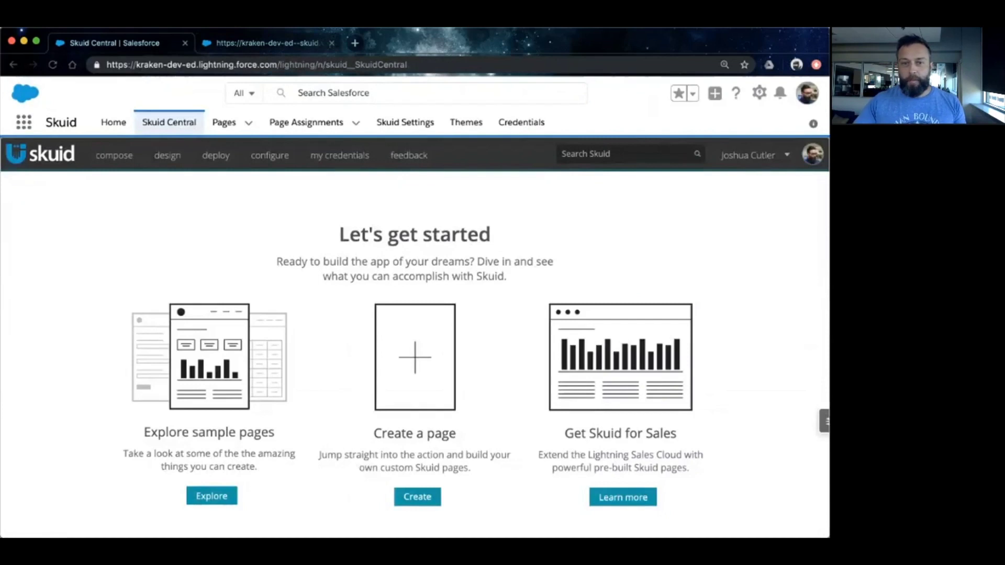
scroll(415, 335, down, 3)
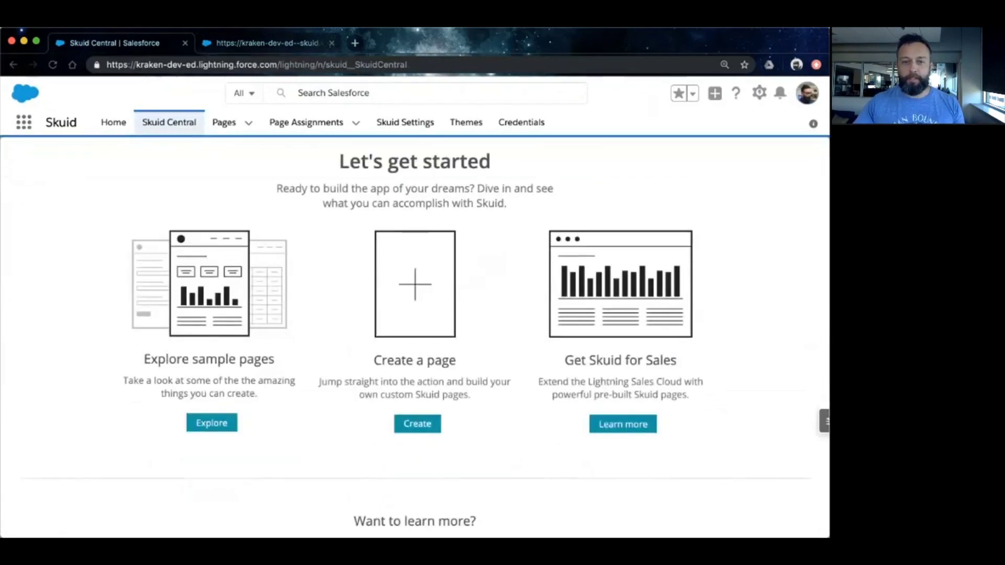
click(417, 424)
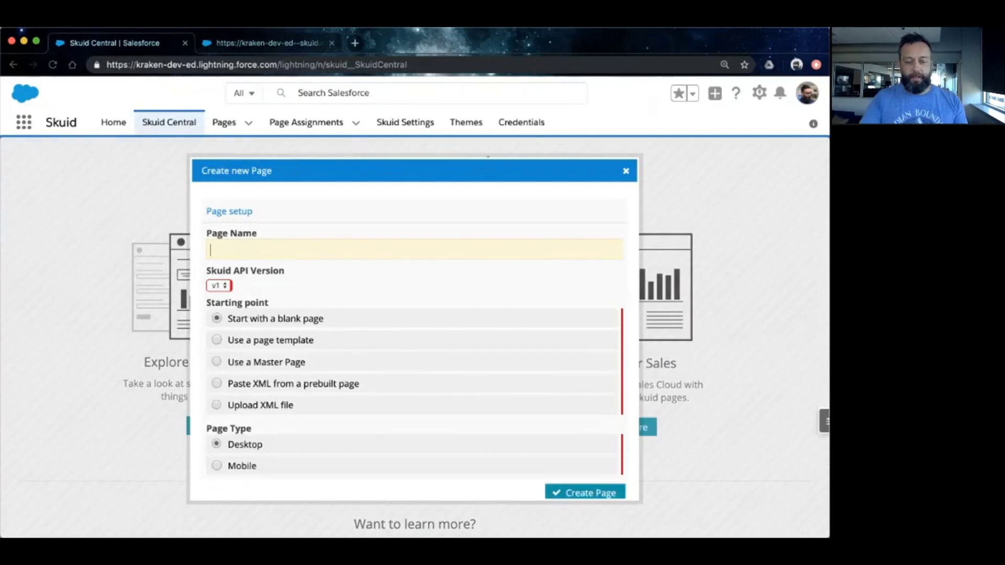
text(Contact)
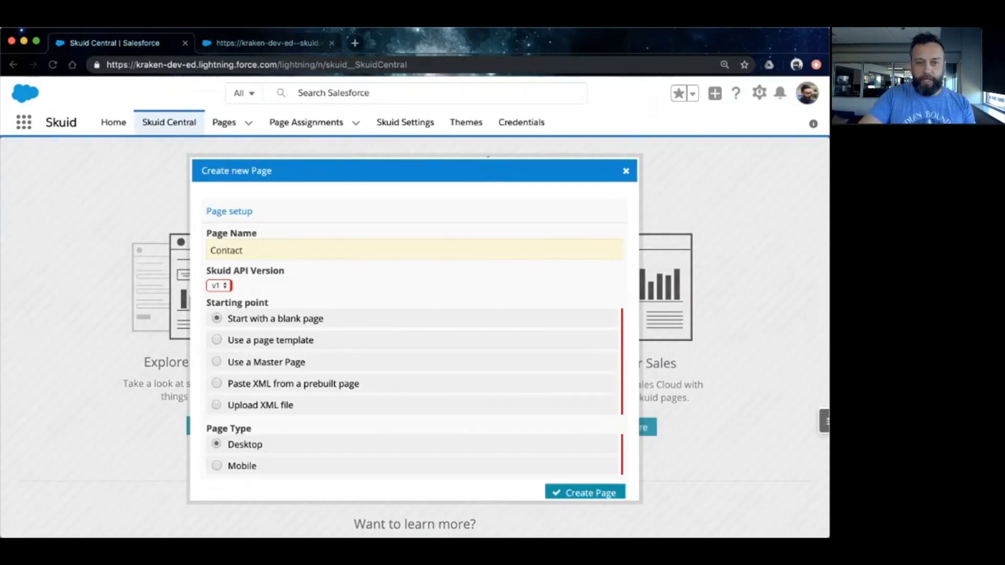
text(_List)
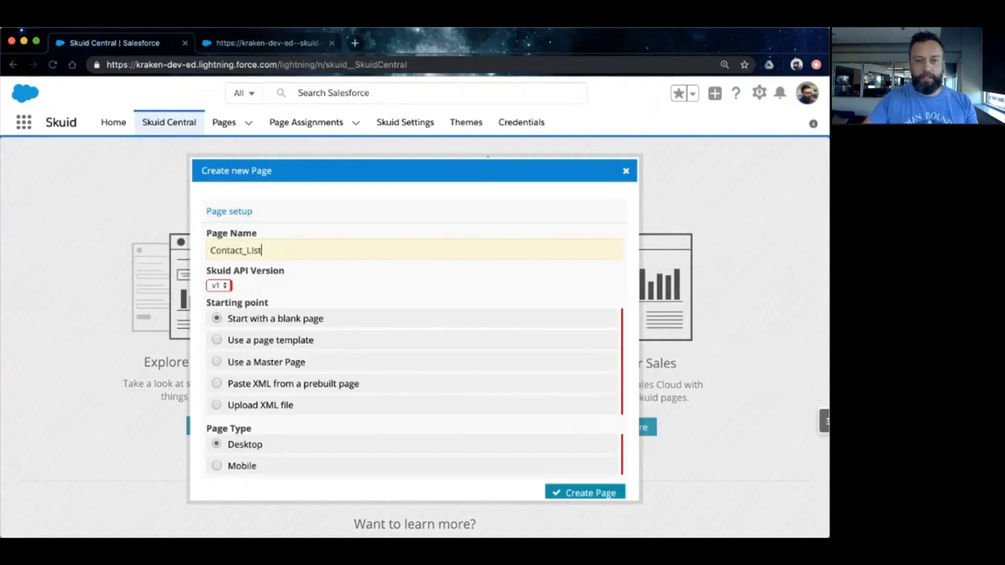
key(BackSpace)
key(BackSpace)
key(BackSpace)
text(ist)
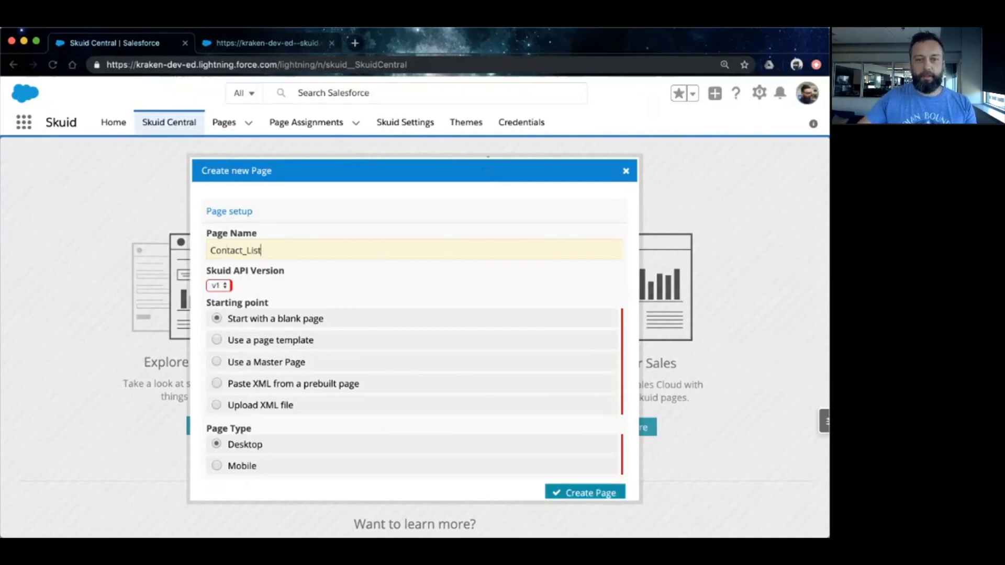
key(Return)
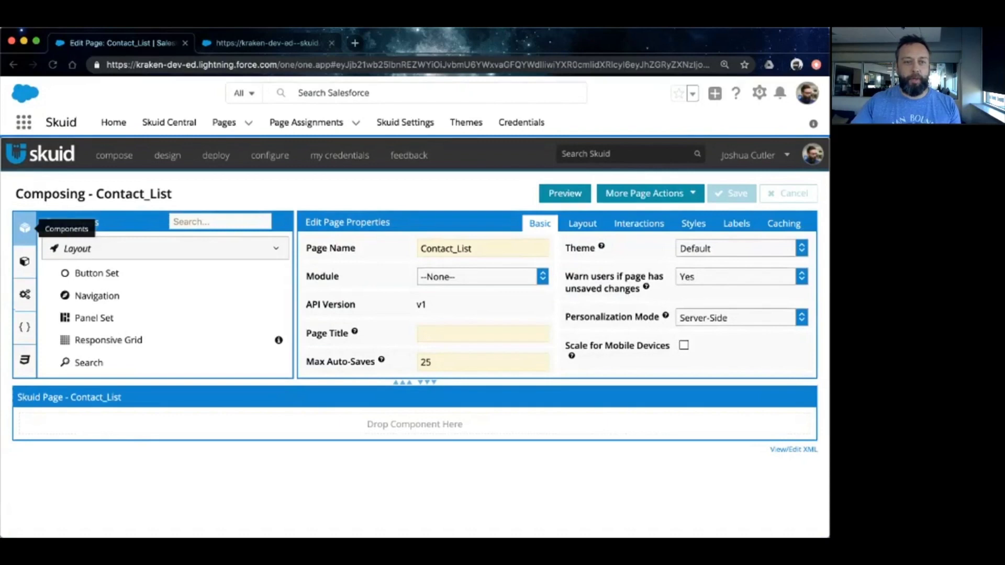
click(24, 262)
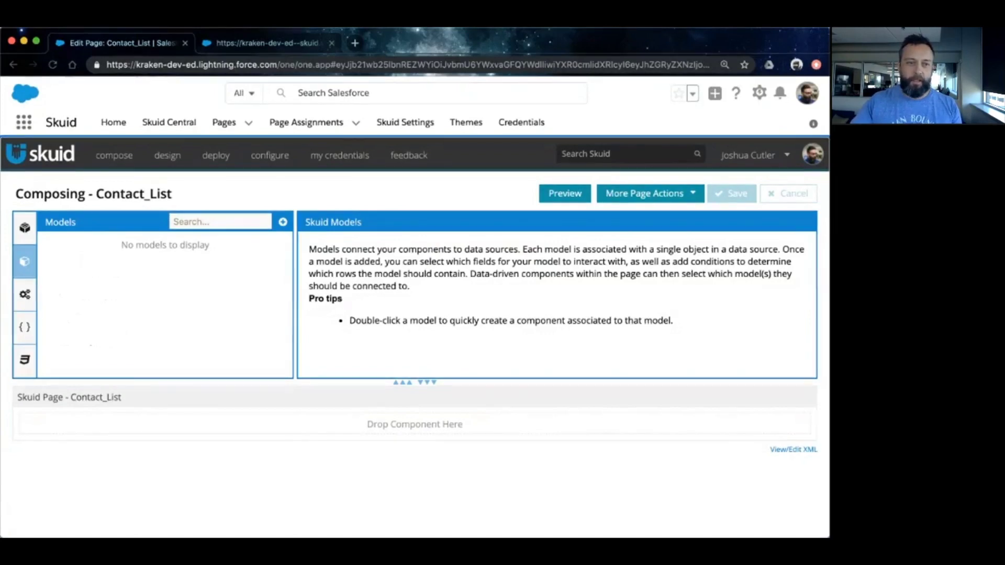
click(25, 228)
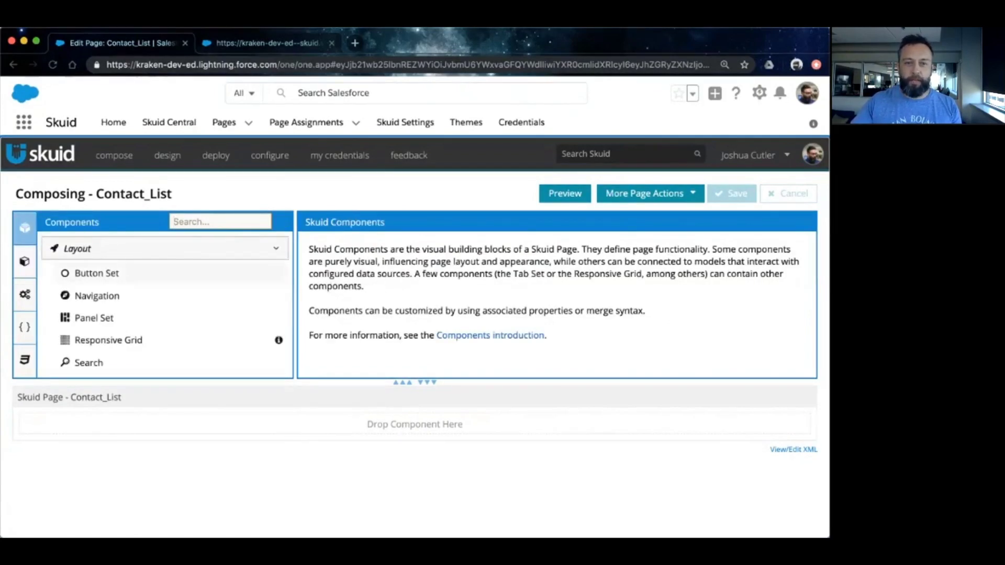
click(97, 274)
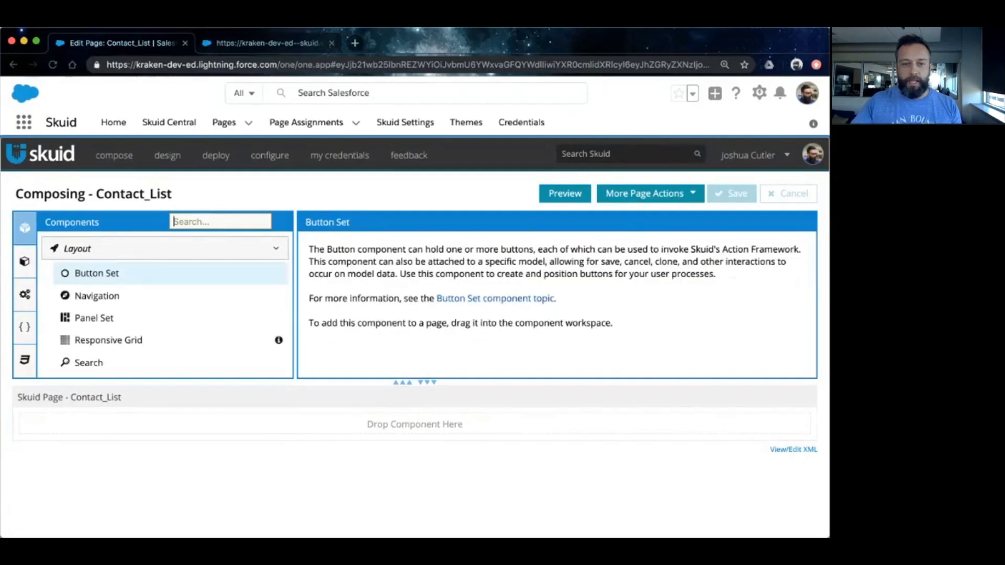
click(69, 397)
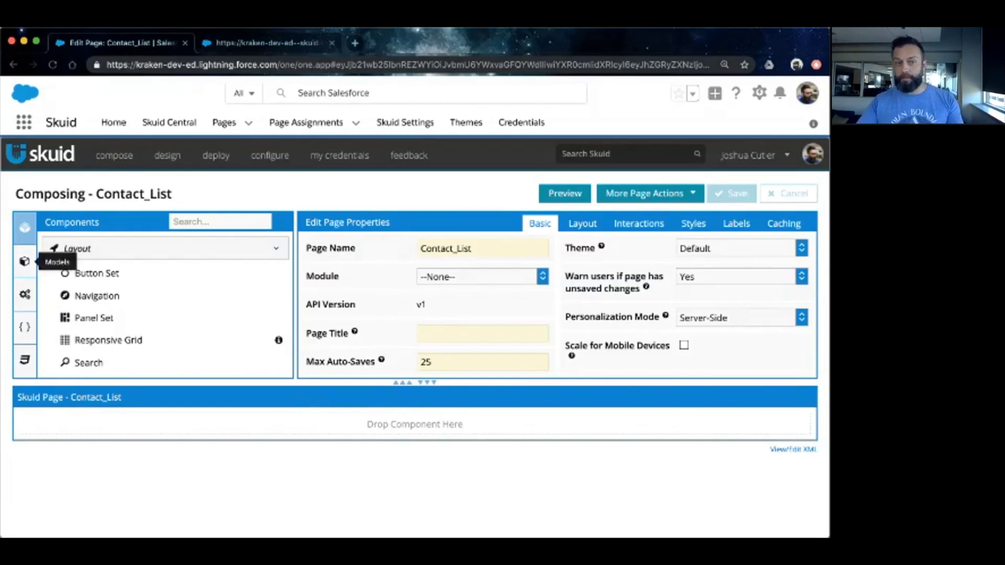
Add a model to the page and set its Model Id to Contacts_Not_Filtered
click(25, 261)
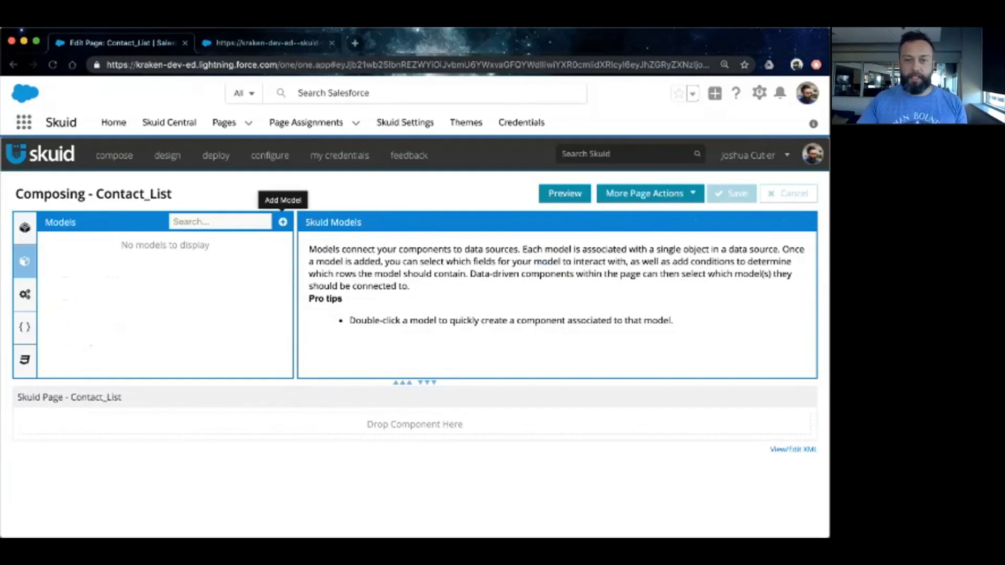
click(283, 222)
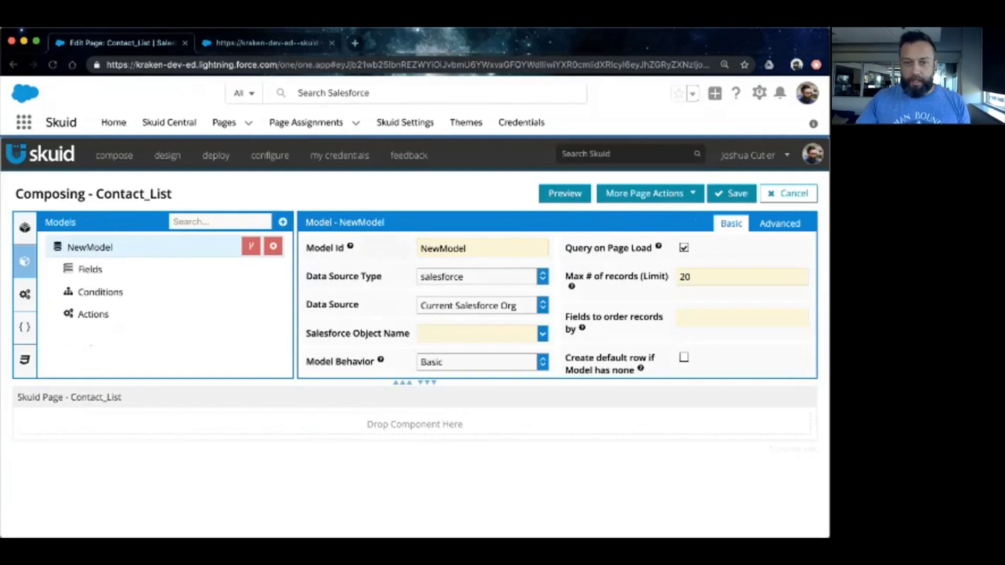
double_click(465, 248)
key(BackSpace)
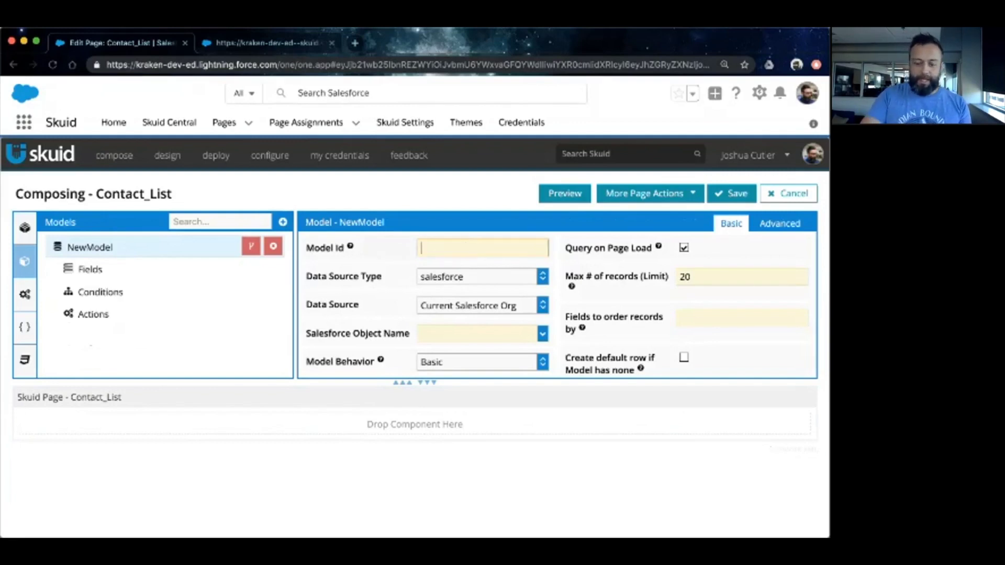
text(C)
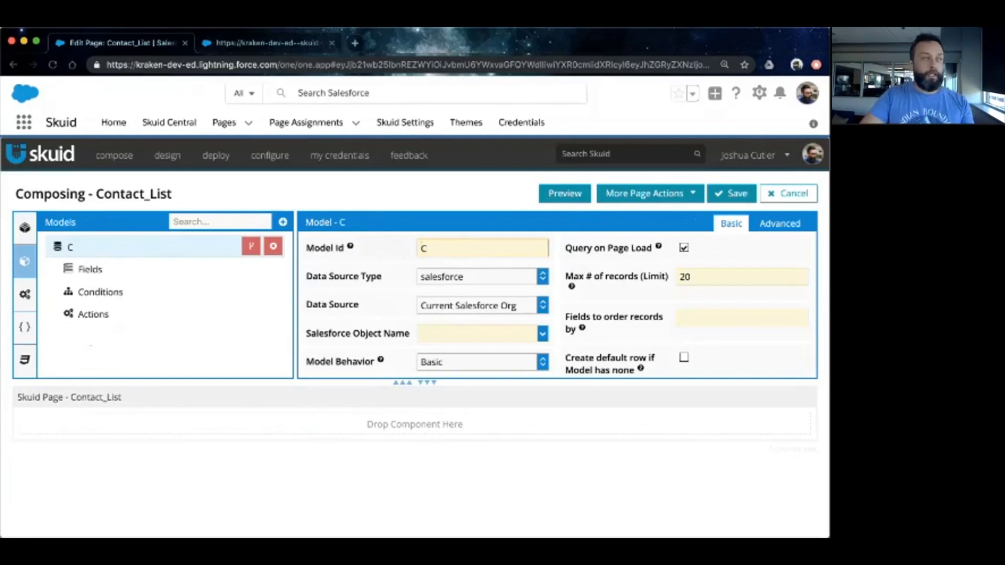
text(ontacts_)
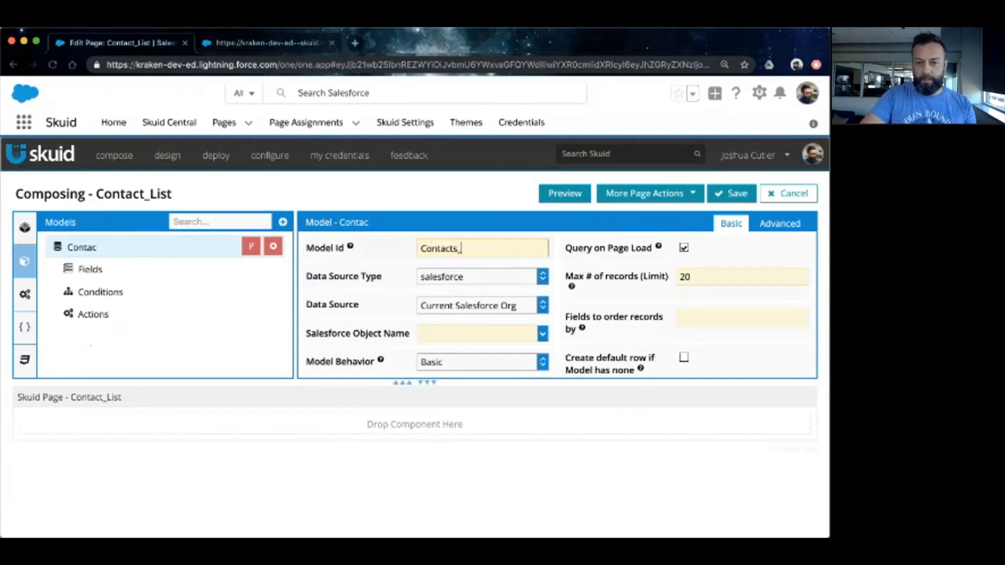
text(Not_Filtered)
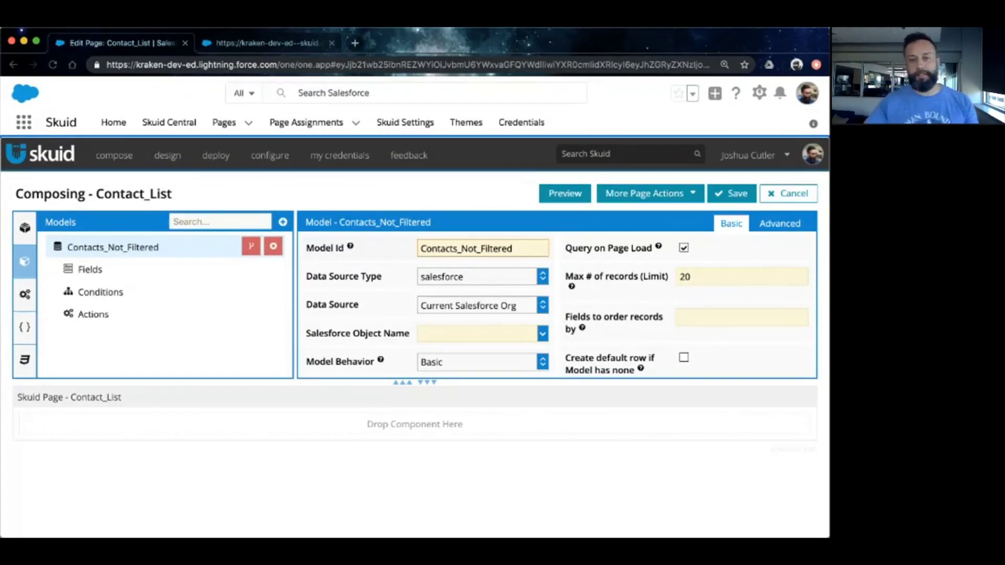
key(shift+Left)
key(shift+Left)
key(shift+Left)
key(shift+Left)
key(shift+Left)
key(shift+Left)
key(shift+Left)
key(shift+Left)
key(shift+Left)
key(shift+Left)
key(shift+Left)
key(shift+Left)
key(shift+Left)
key(shift+Left)
key(shift+Left)
key(shift+Left)
key(shift+Left)
key(shift+Left)
key(shift+Left)
key(shift+Left)
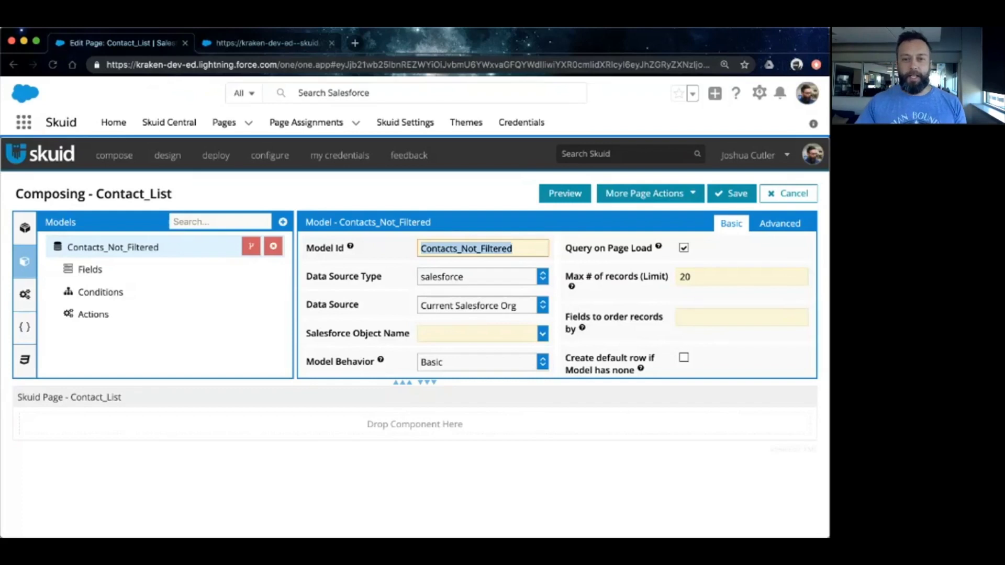
key(Right)
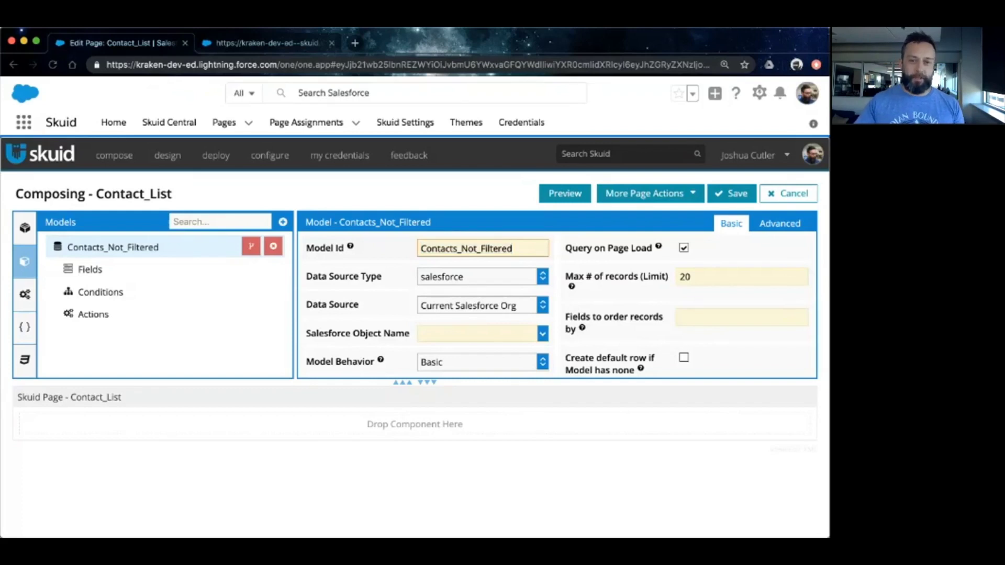
click(512, 249)
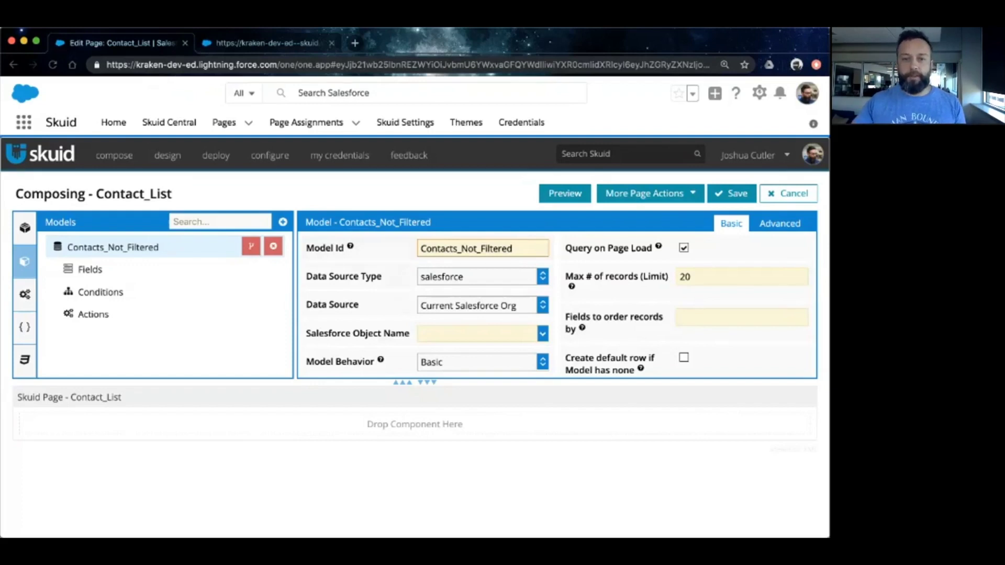
Set the Contacts_Not_Filtered model's Salesforce object to Contact
click(471, 333)
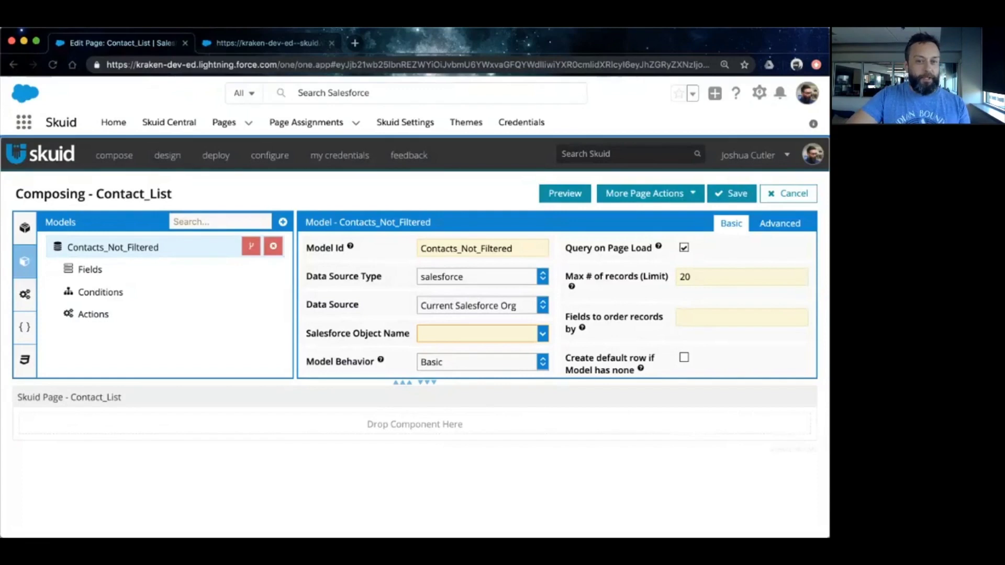
text(contact)
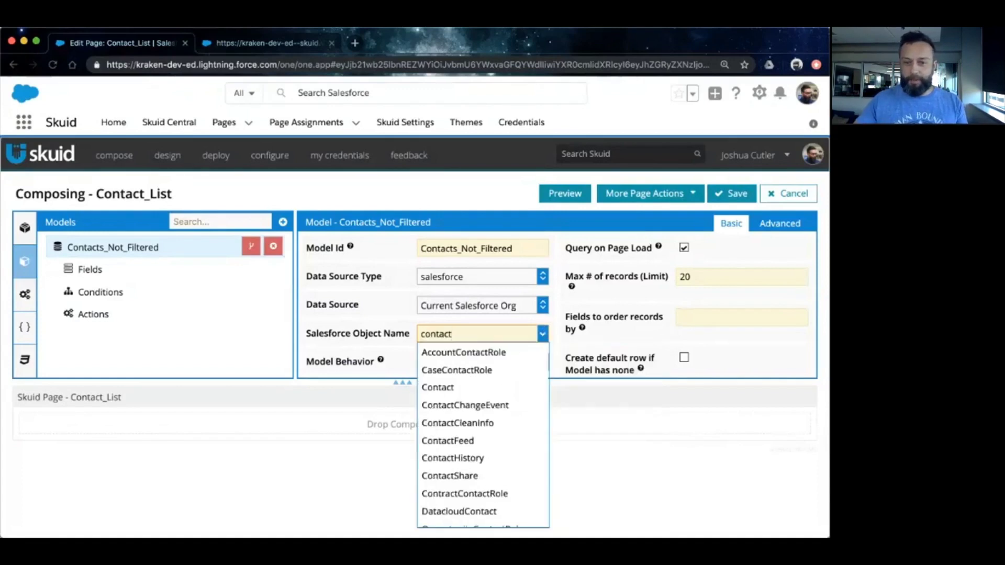
key(Down)
key(Down)
key(Down)
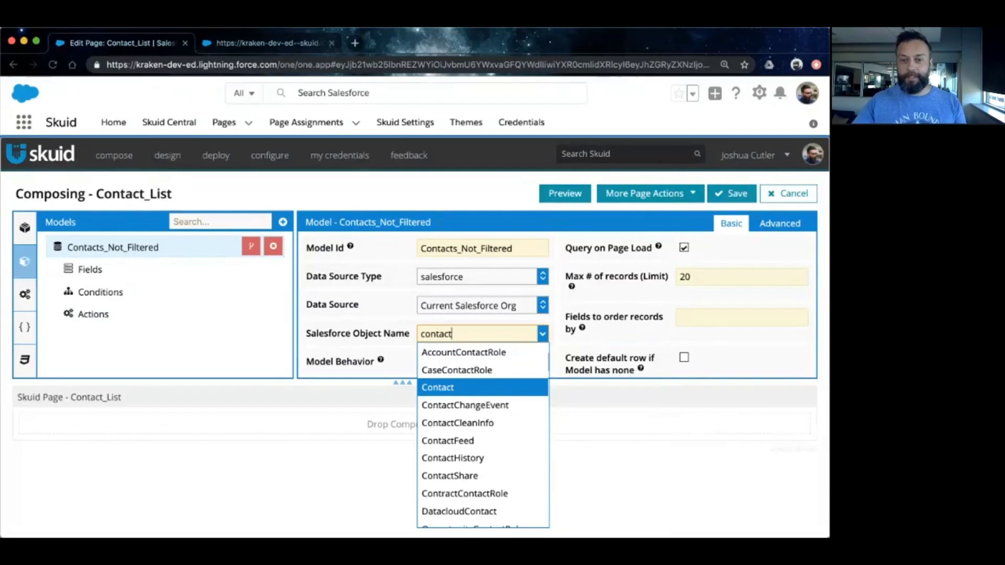
key(Return)
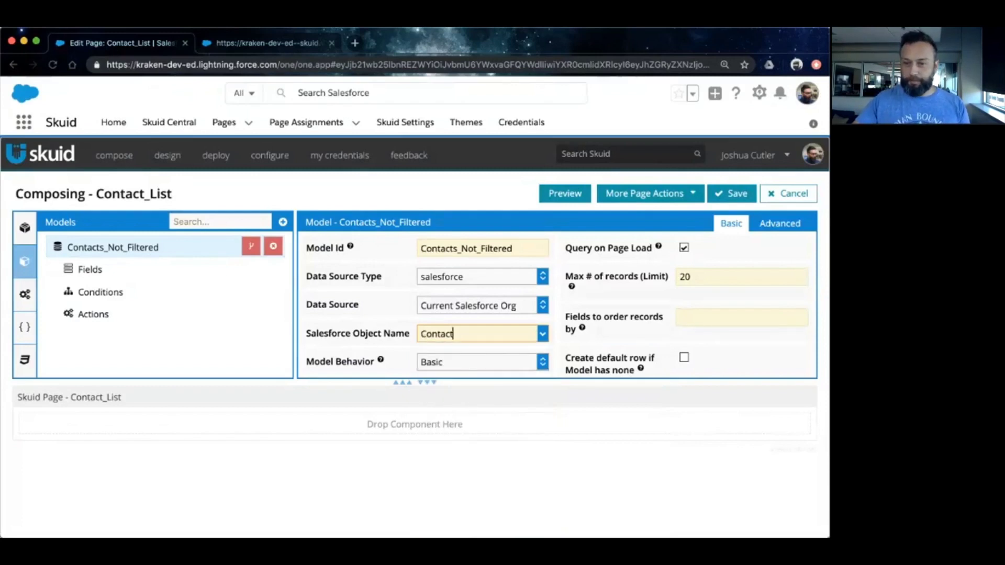
Clear the model's maximum number of records and save the page
key(Tab)
key(BackSpace)
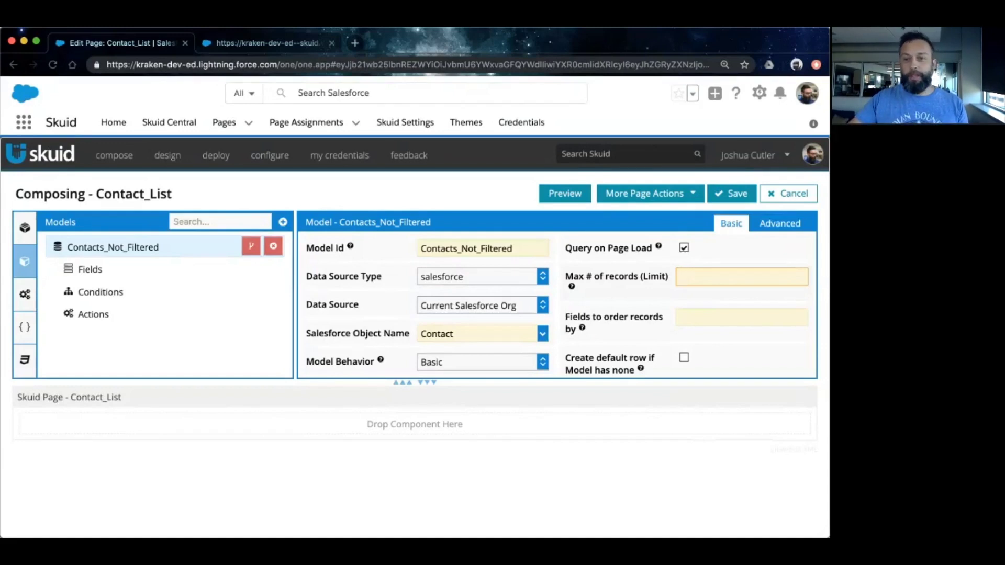
click(731, 193)
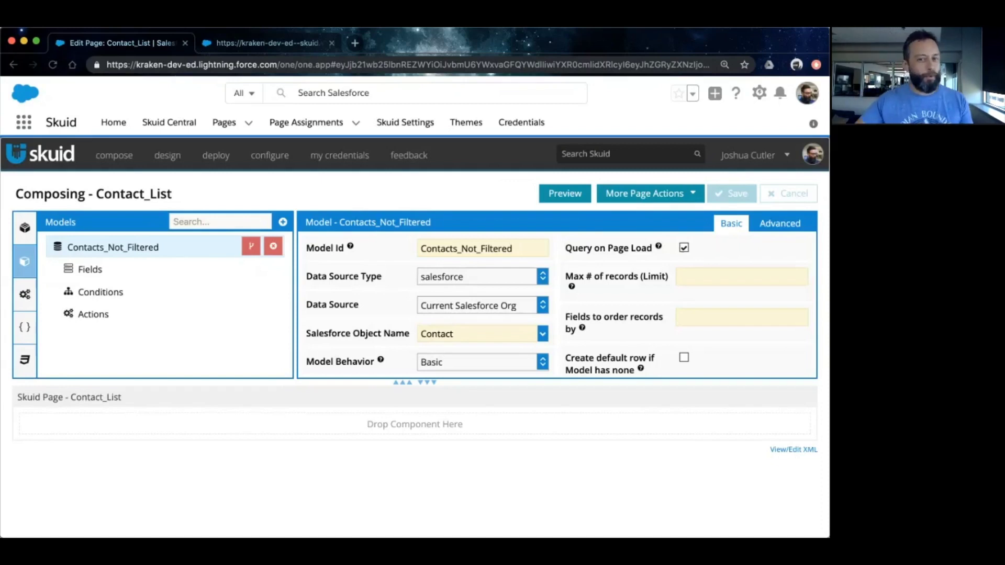
click(680, 276)
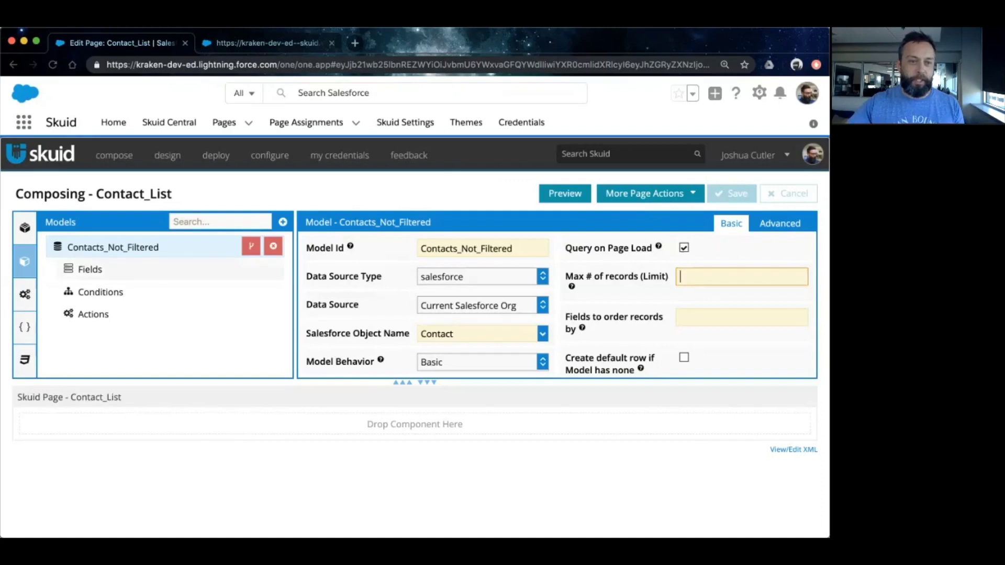
Look through the full list of Contact fields available to the Contacts_Not_Filtered model
click(90, 269)
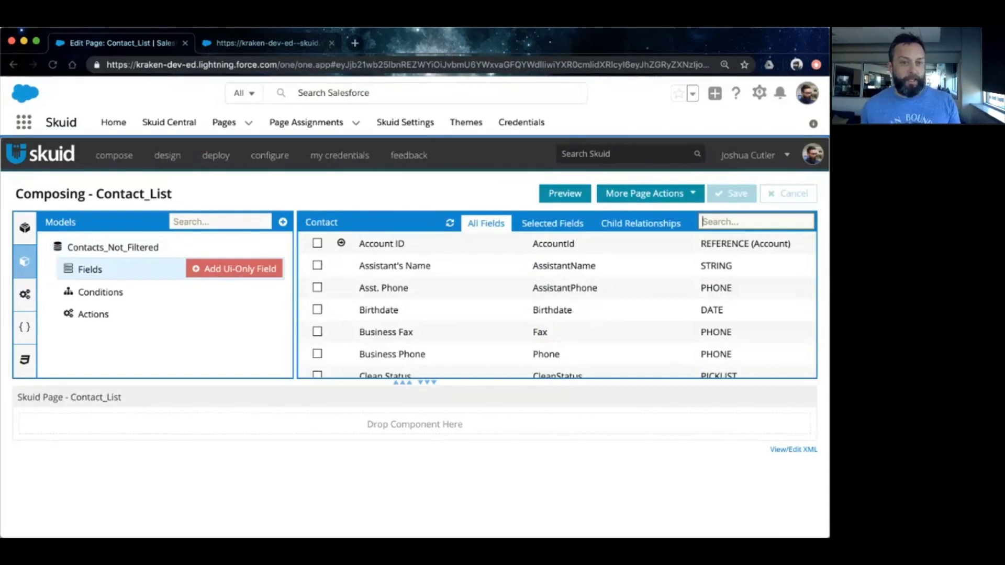
click(756, 221)
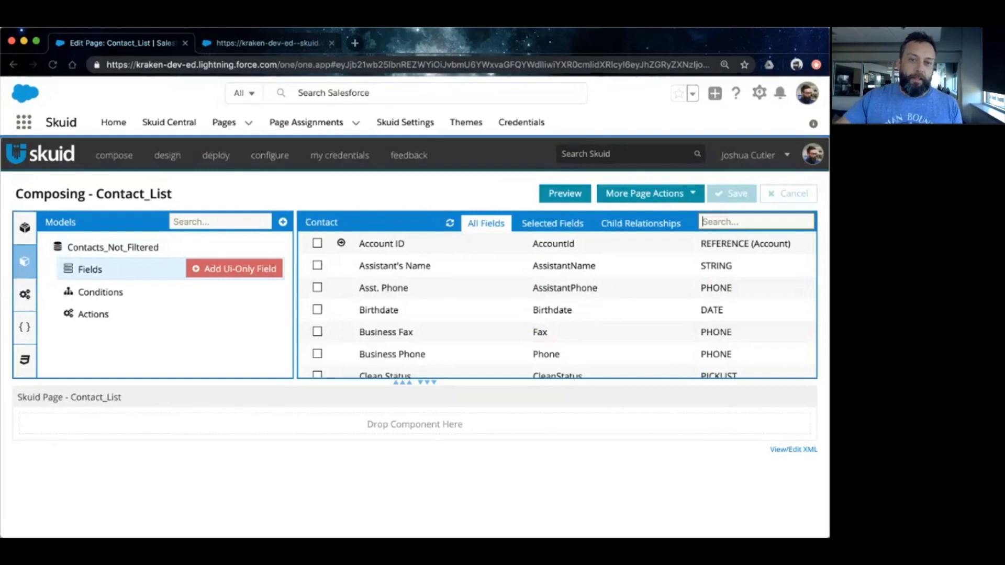
scroll(557, 305, down, 10)
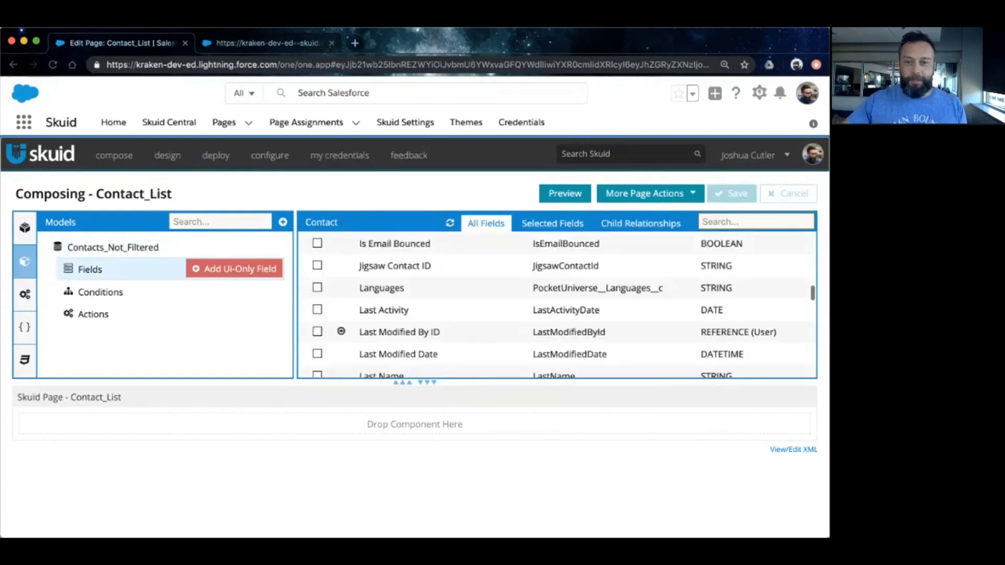
scroll(557, 305, down, 10)
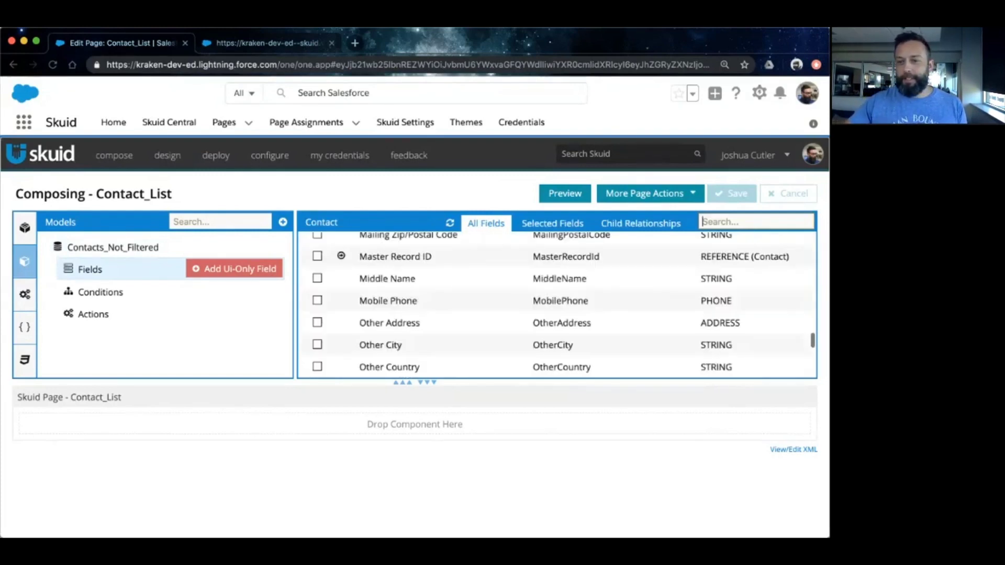
scroll(557, 305, down, 3)
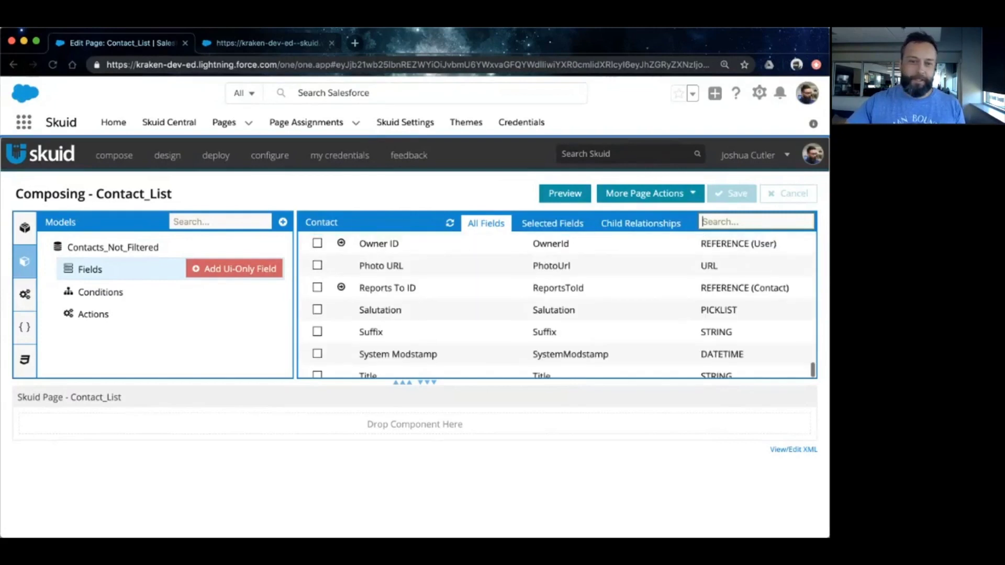
scroll(557, 304, up, 3)
scroll(558, 304, up, 4)
scroll(557, 304, up, 15)
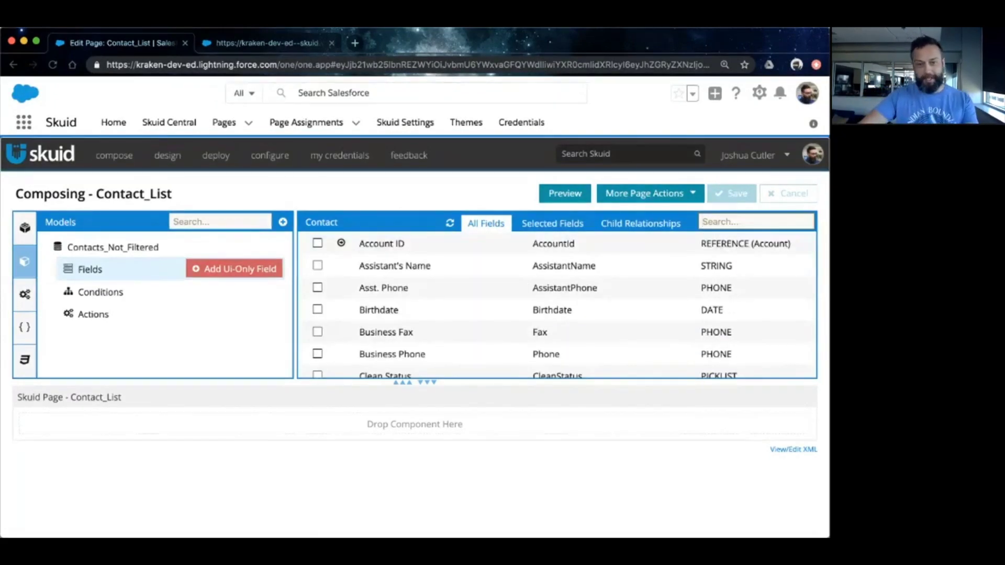
Include the Contact ID, Department and Email fields in the Contacts_Not_Filtered model
scroll(558, 305, down, 3)
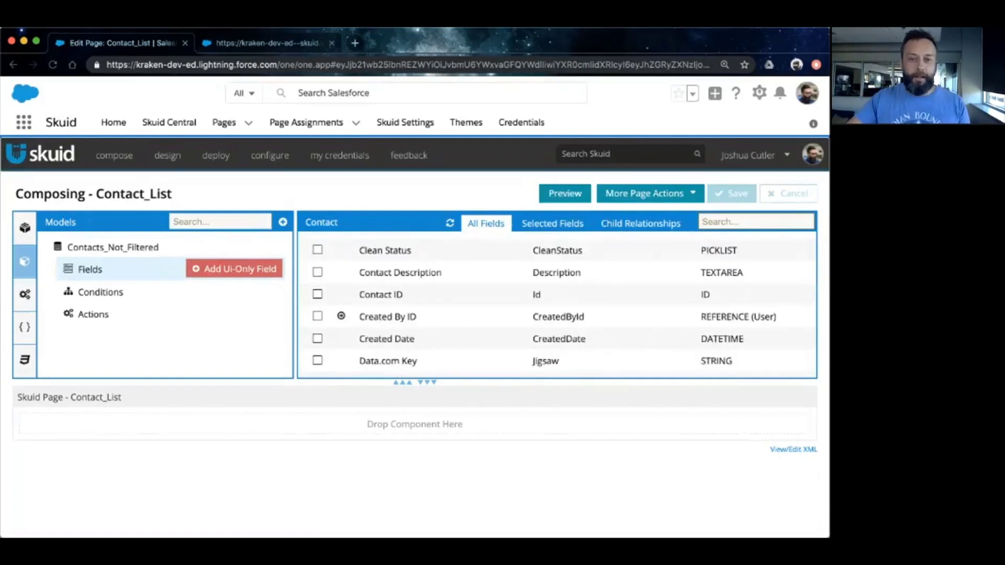
click(317, 294)
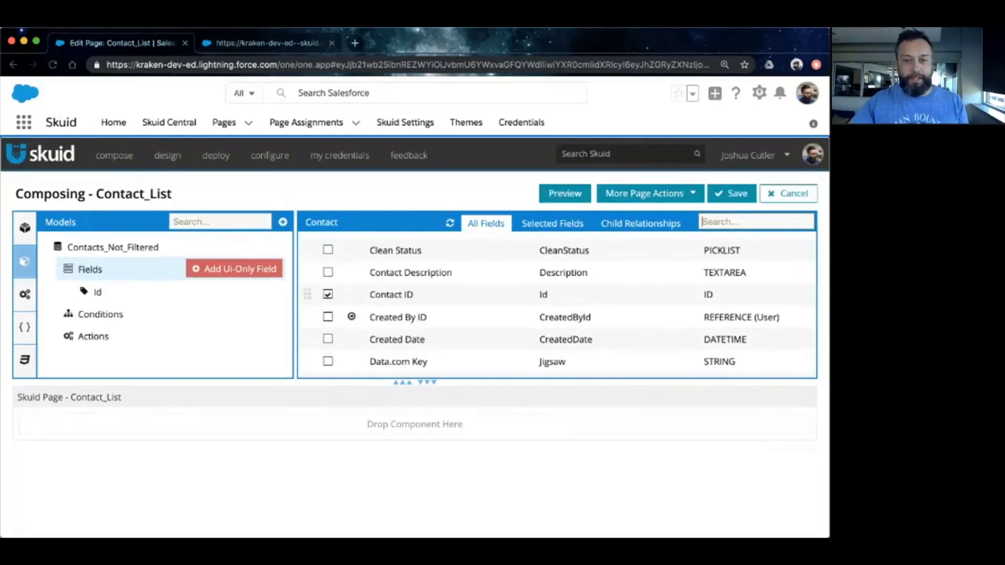
scroll(558, 305, up, 1)
scroll(557, 305, down, 3)
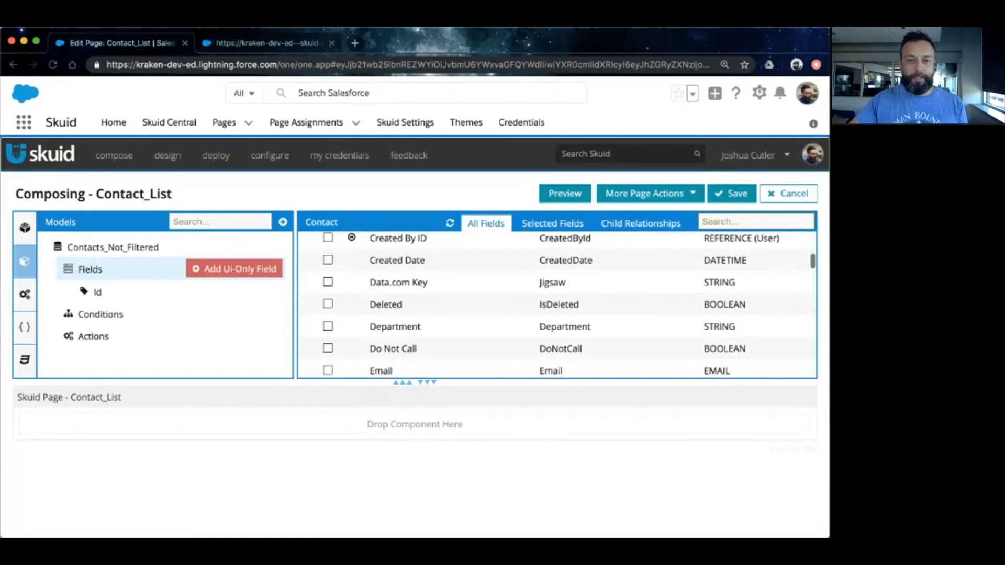
click(327, 326)
scroll(327, 326, down, 1)
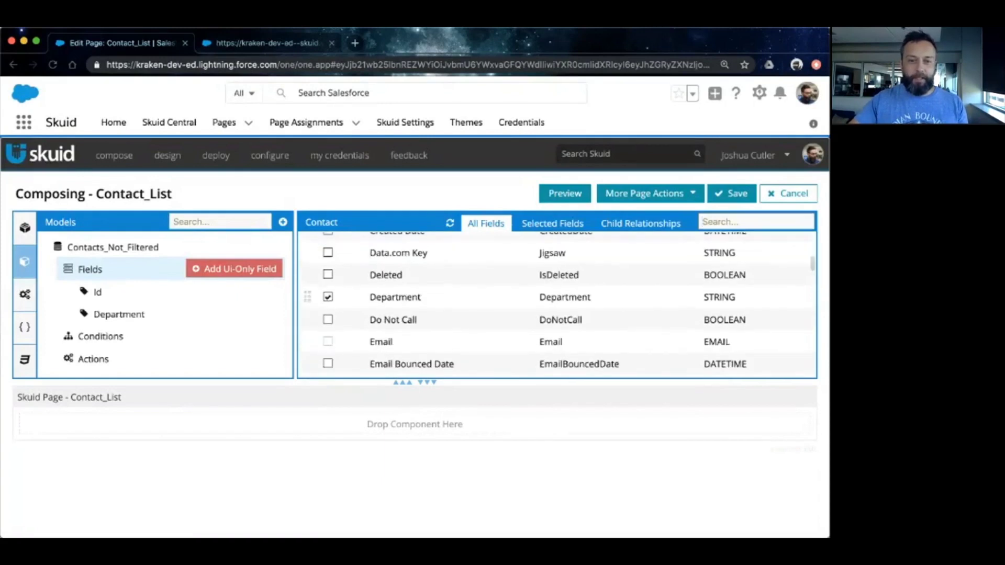
click(328, 341)
scroll(328, 341, down, 5)
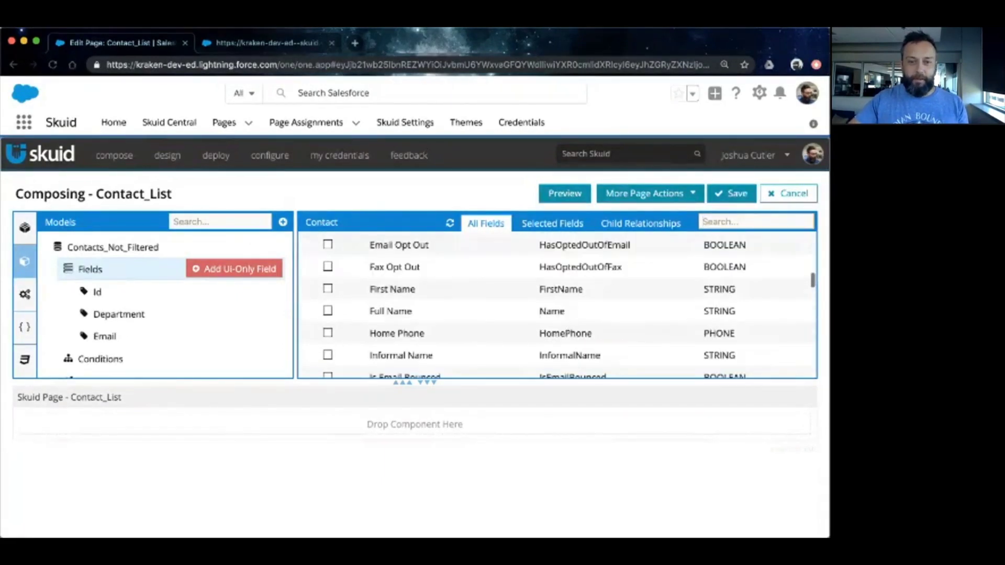
Include the First Name and Last Name fields in the Contacts_Not_Filtered model and save the page
click(328, 288)
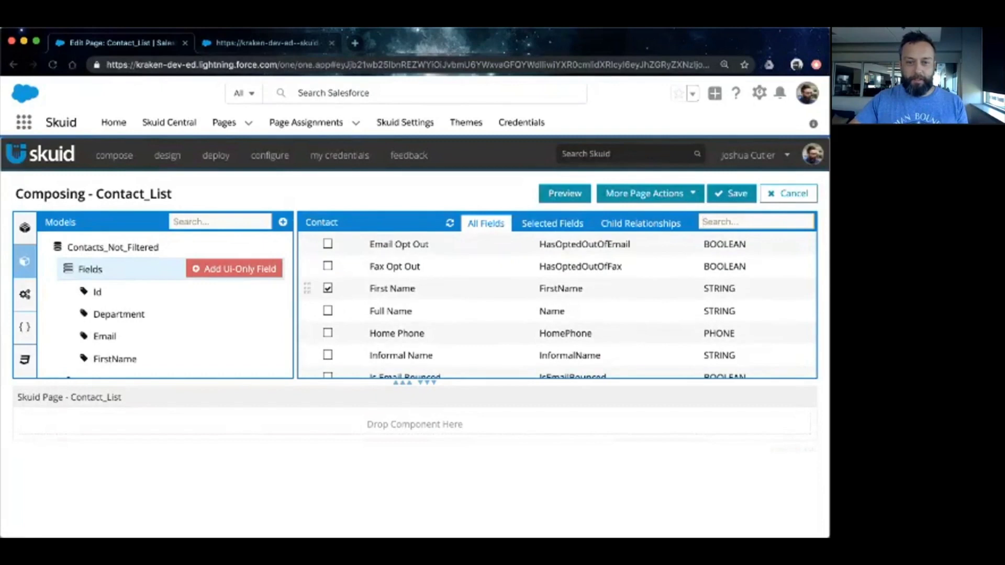
scroll(328, 289, down, 5)
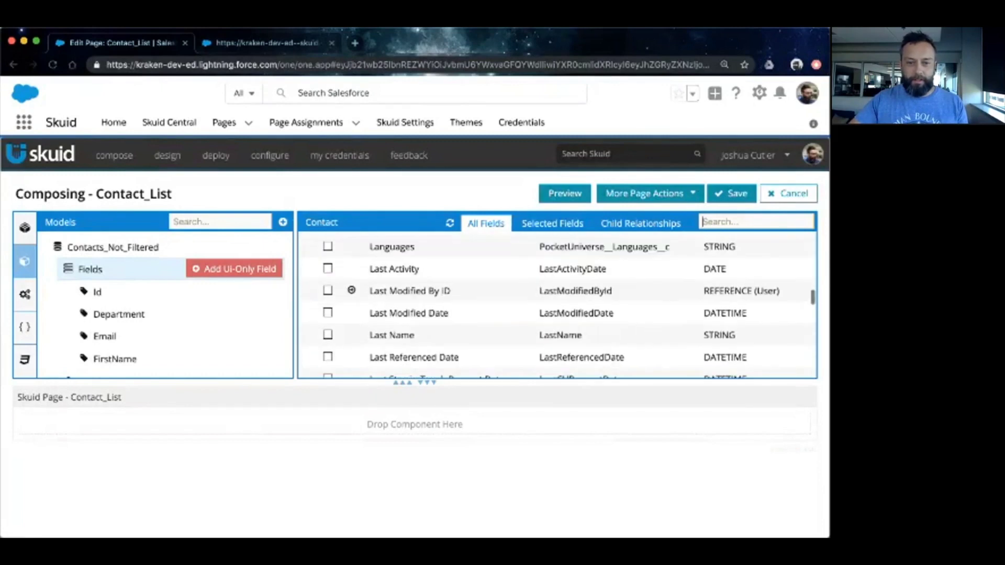
click(327, 334)
scroll(560, 305, down, 1)
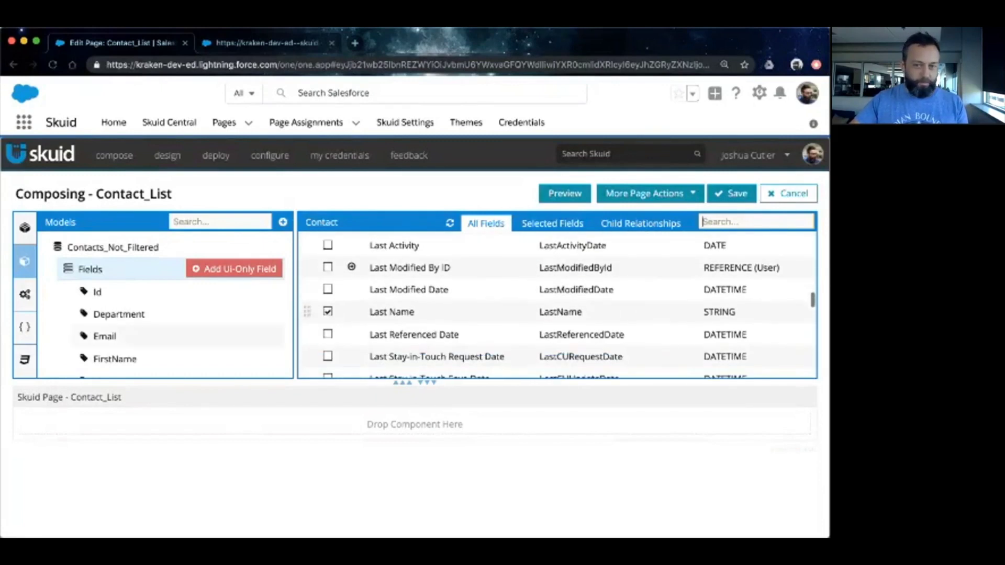
click(732, 193)
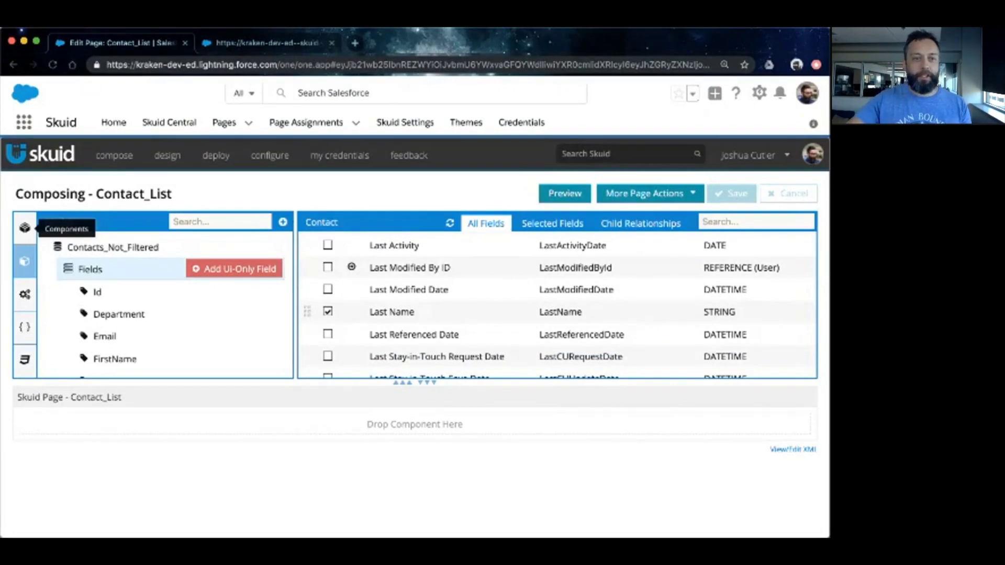
Add a Table component to the empty Contact_List page canvas
click(24, 228)
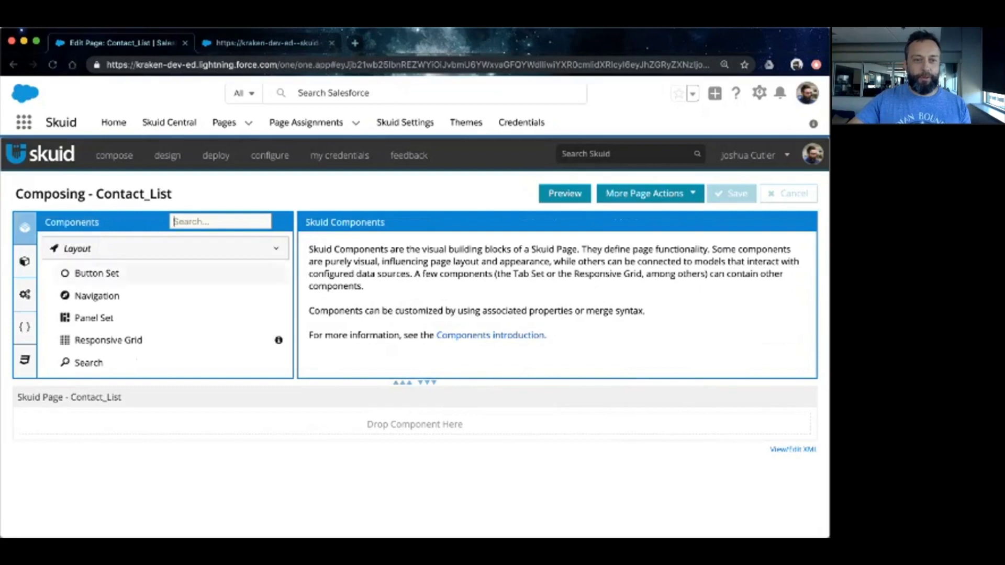
scroll(168, 273, down, 5)
scroll(167, 272, down, 1)
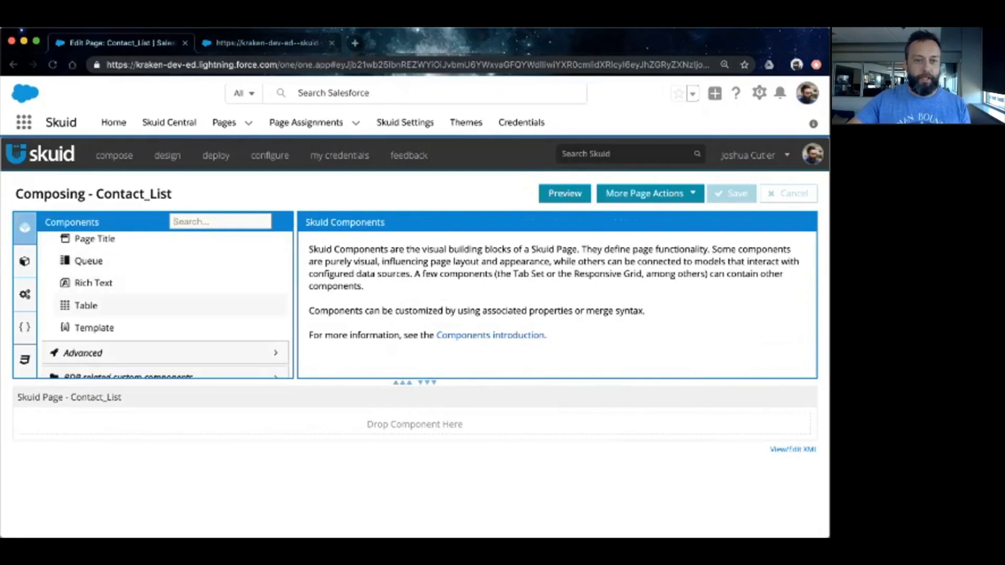
drag(84, 306, 195, 420)
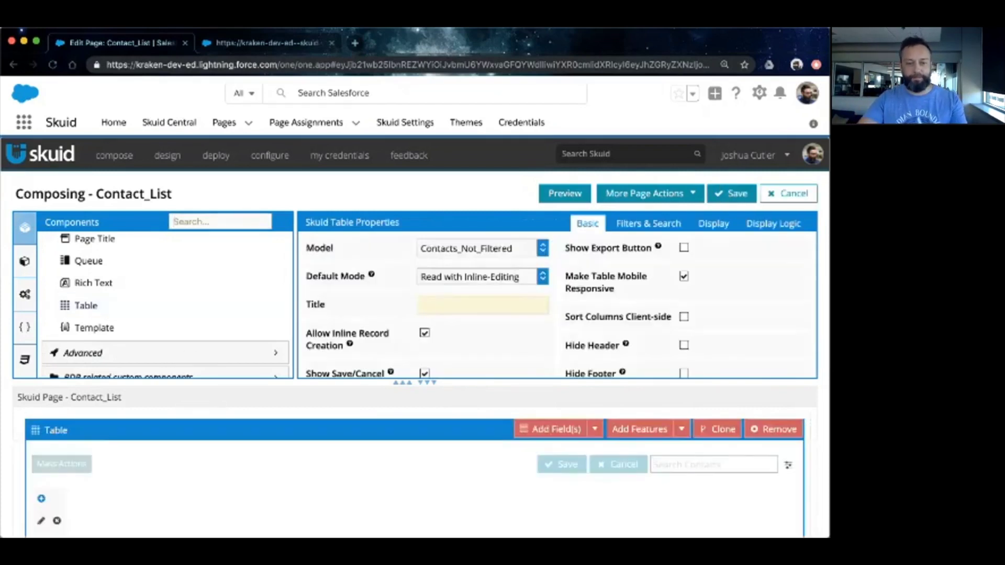
Give the new table the title "Contacts Not Filtered"
scroll(415, 337, down, 2)
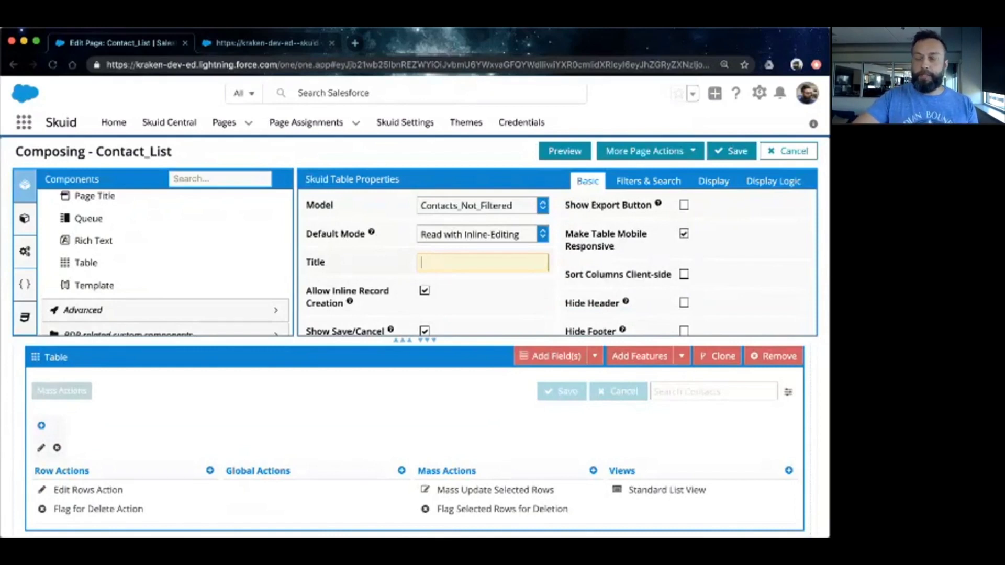
text(Contacts)
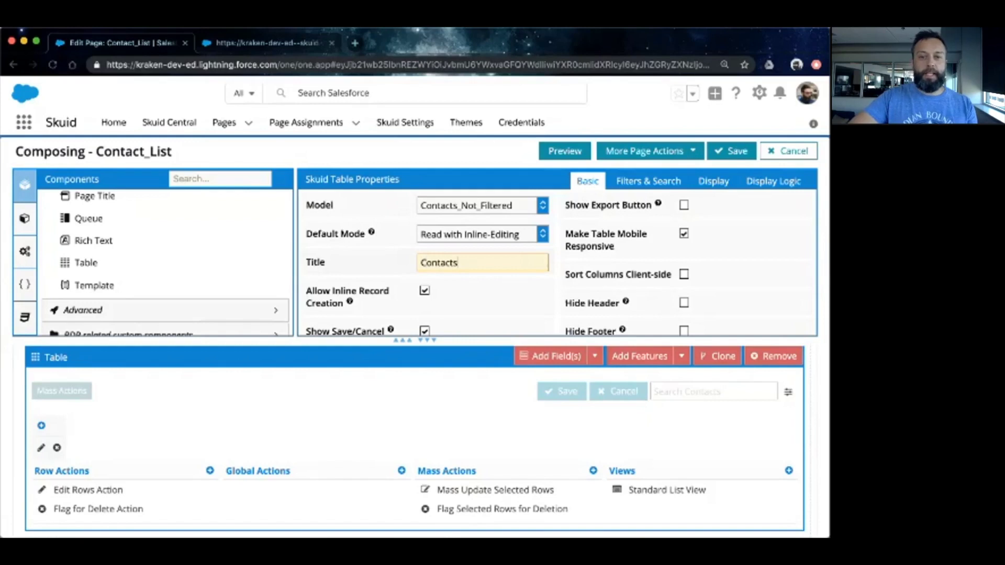
text( Noty)
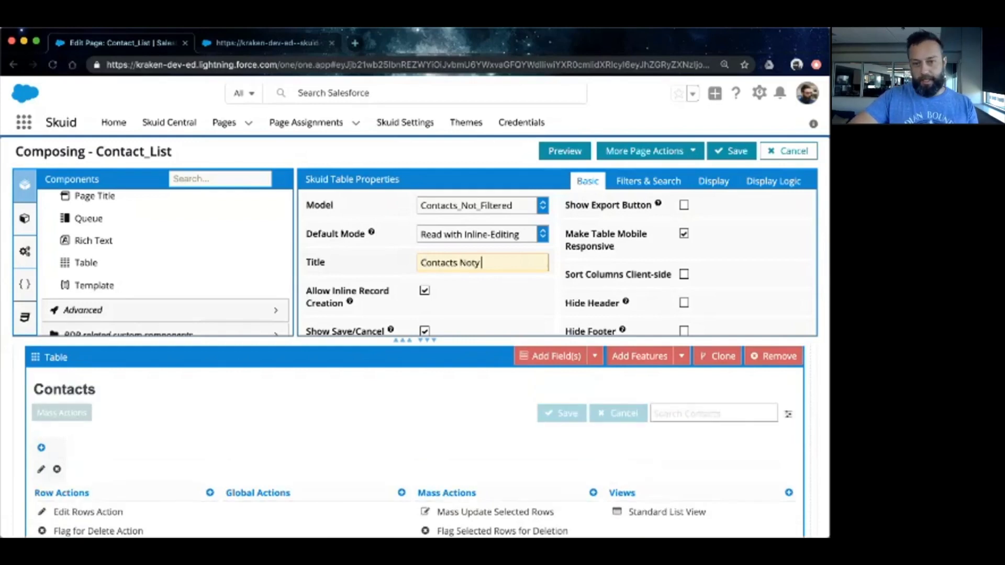
key(BackSpace)
text(Filtered)
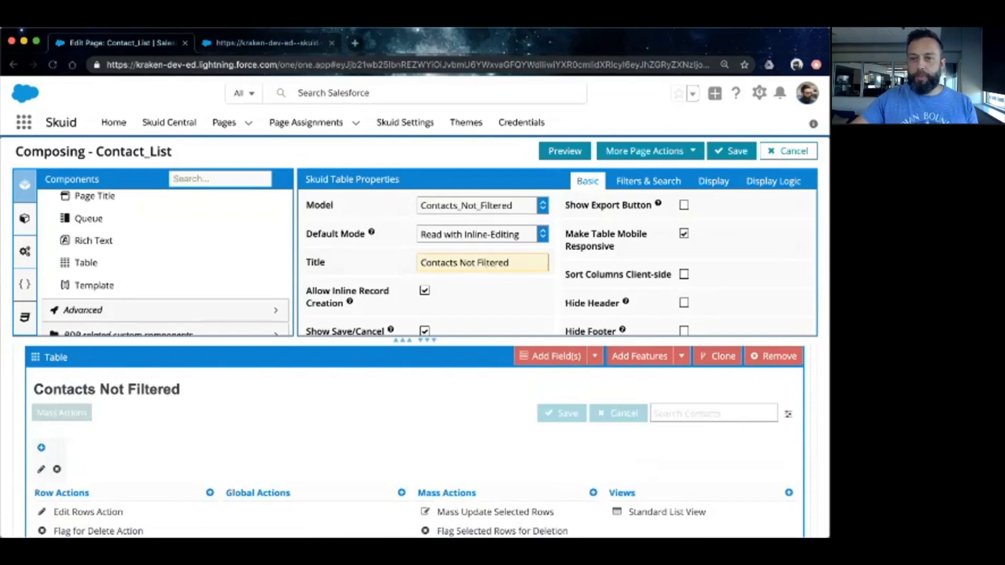
Set the table's visible rows to Show All in its pagination settings and save the page
click(712, 181)
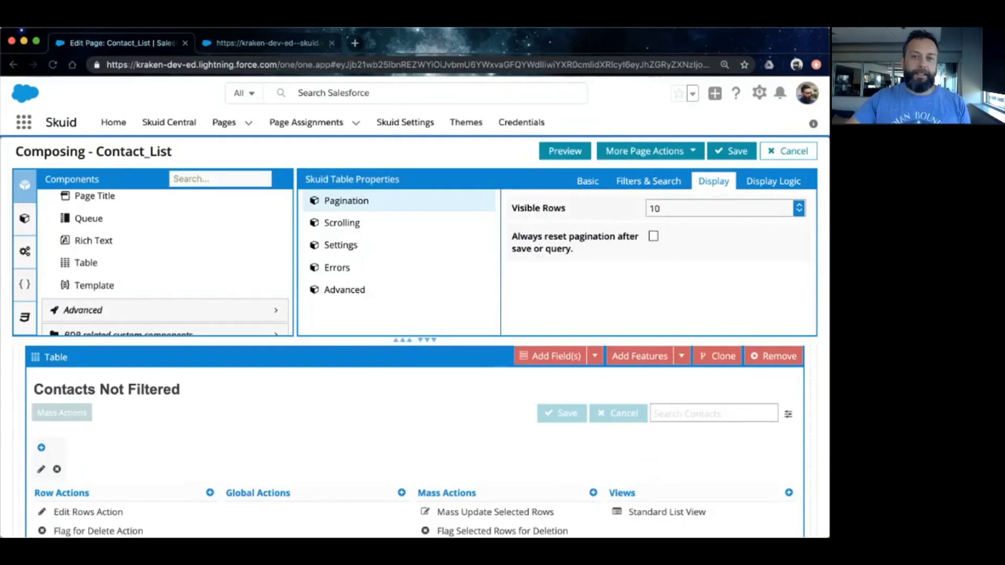
click(722, 208)
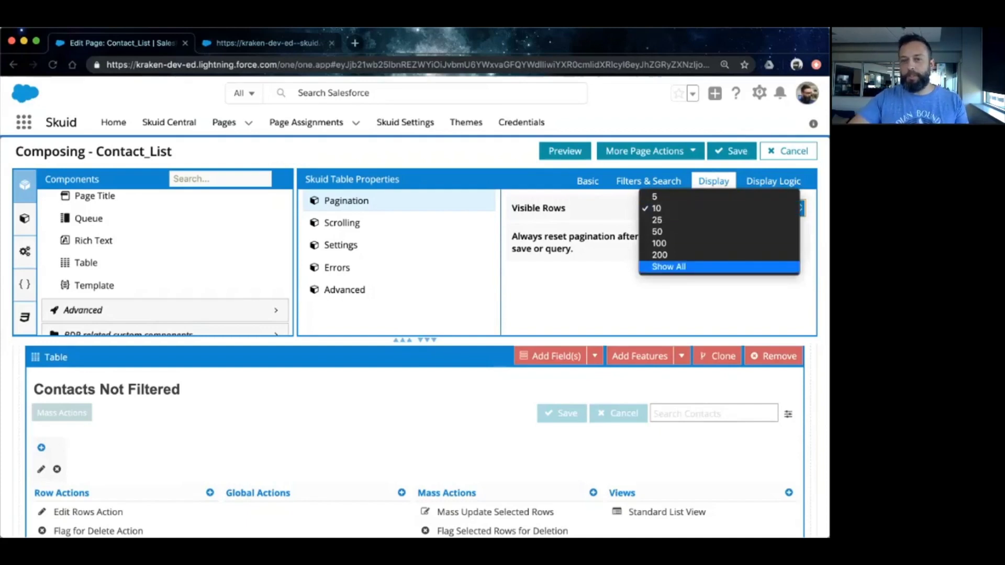
key(Return)
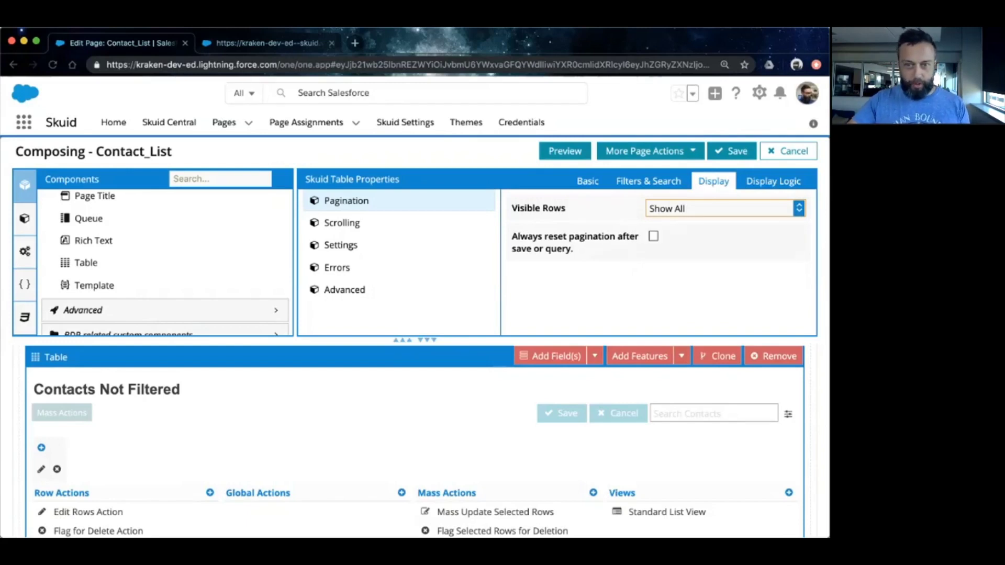
key(super+s)
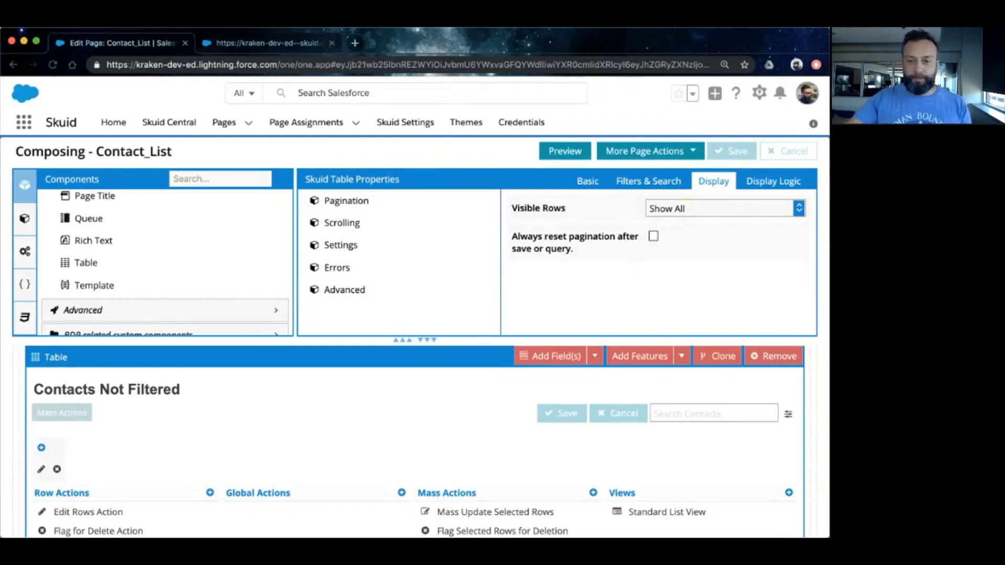
Add the model fields Contact ID, Department, Email, First Name and Last Name to the Contacts Not Filtered table
click(595, 356)
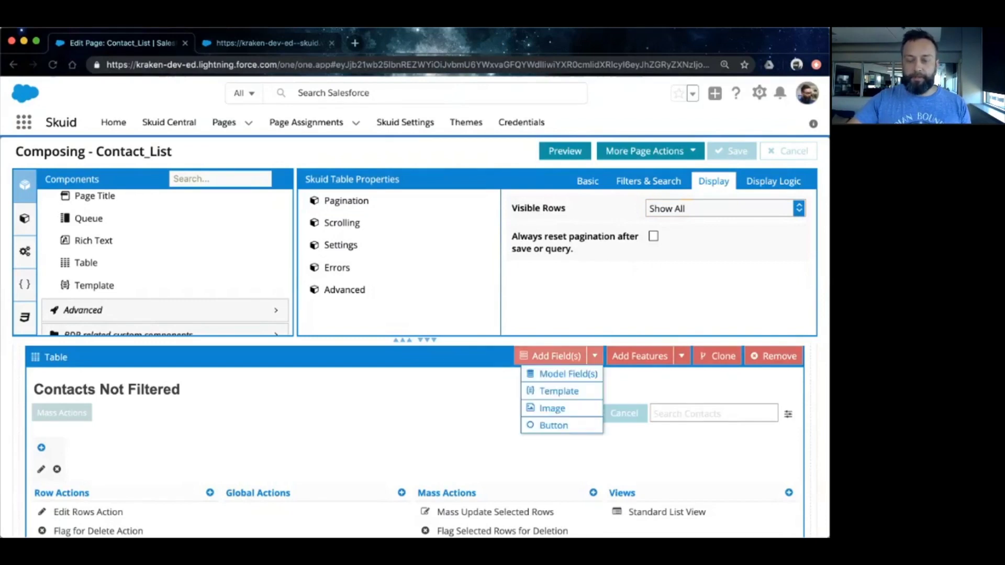
click(568, 374)
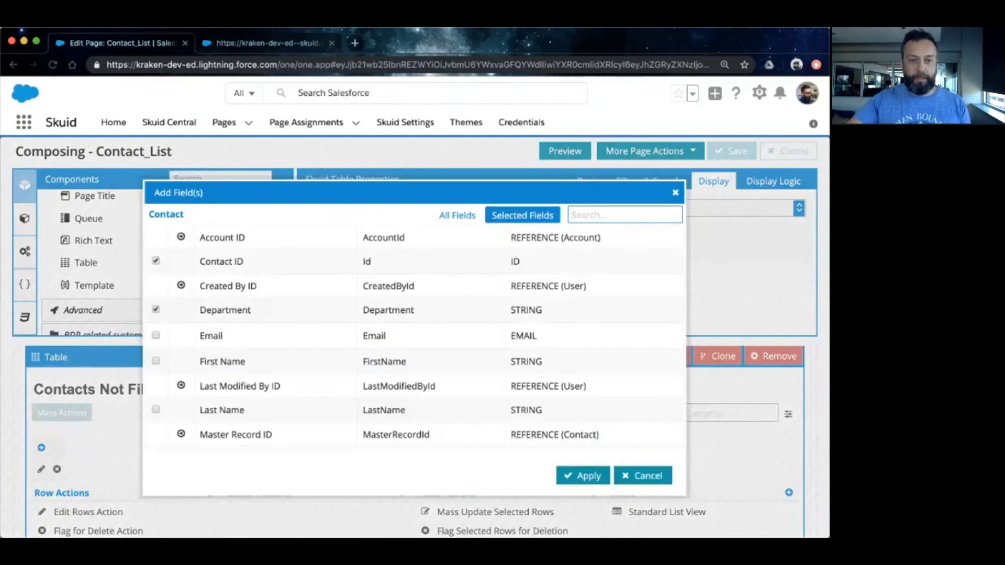
click(156, 336)
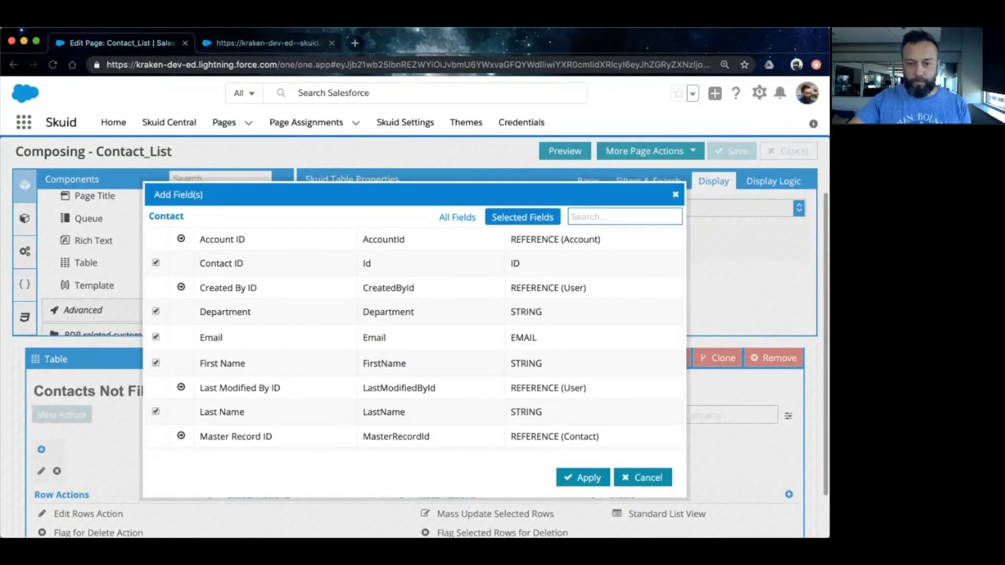
click(583, 477)
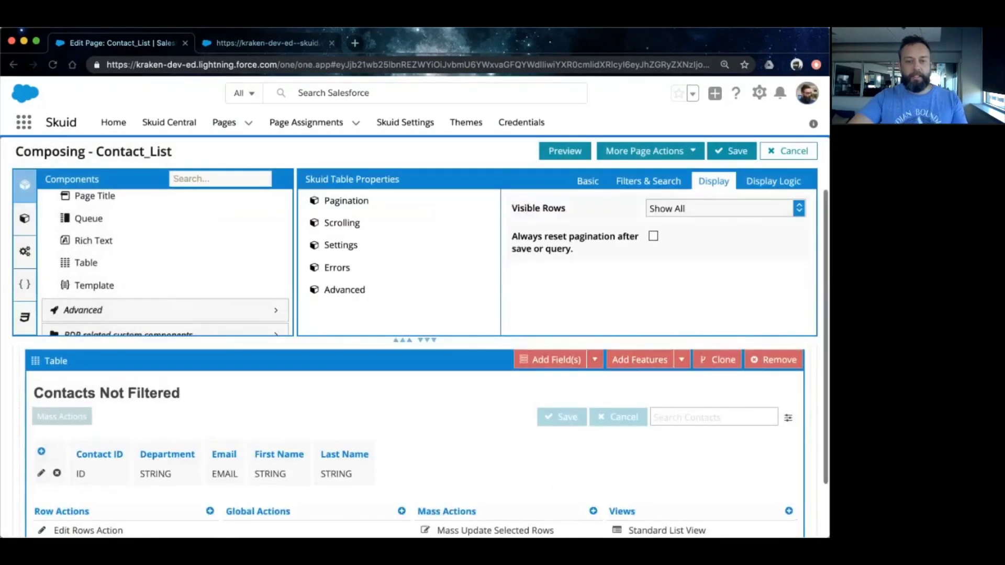
Reorder the table columns to Contact ID, First Name, Last Name, Email, Department
scroll(413, 440, down, 2)
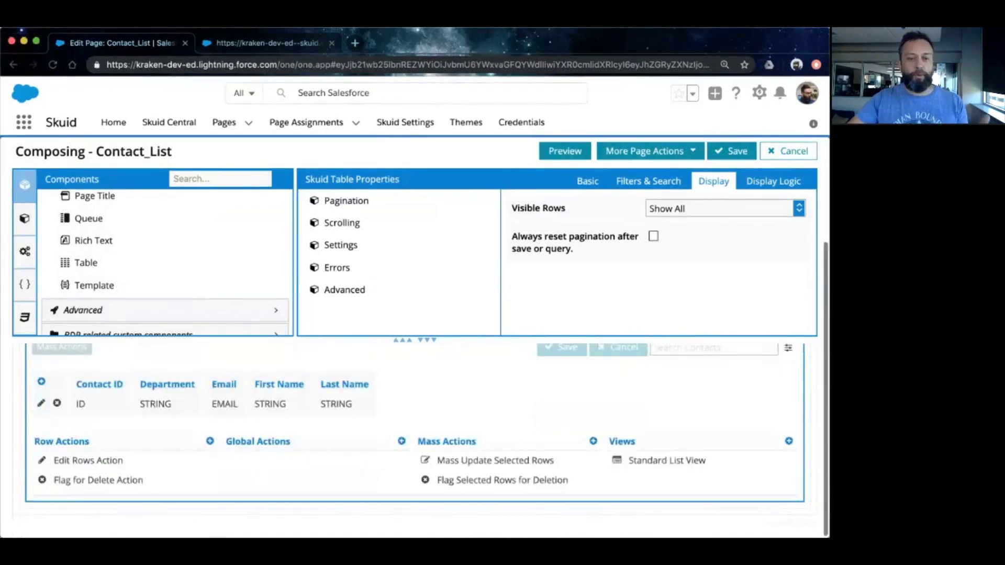
scroll(413, 439, up, 1)
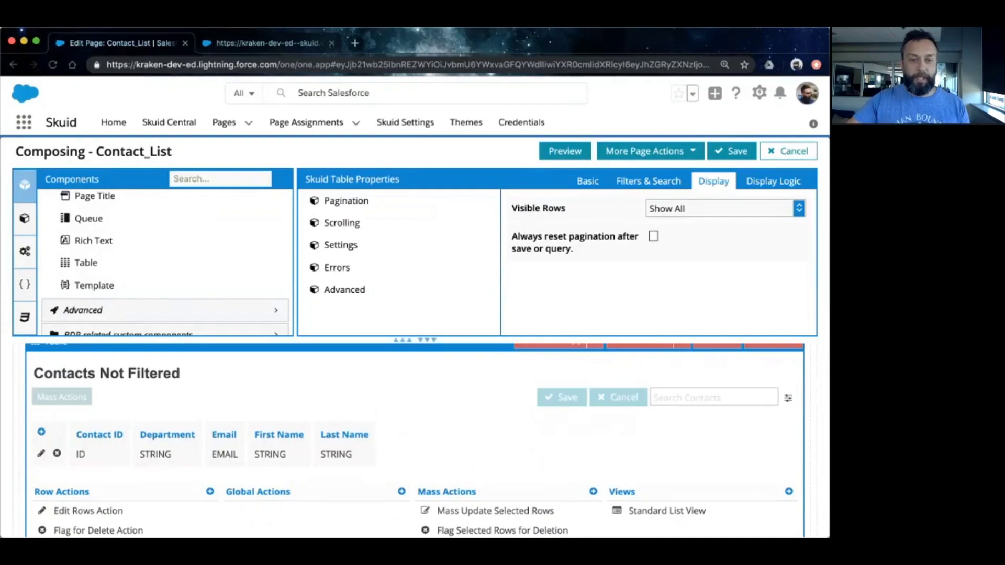
drag(224, 434, 351, 436)
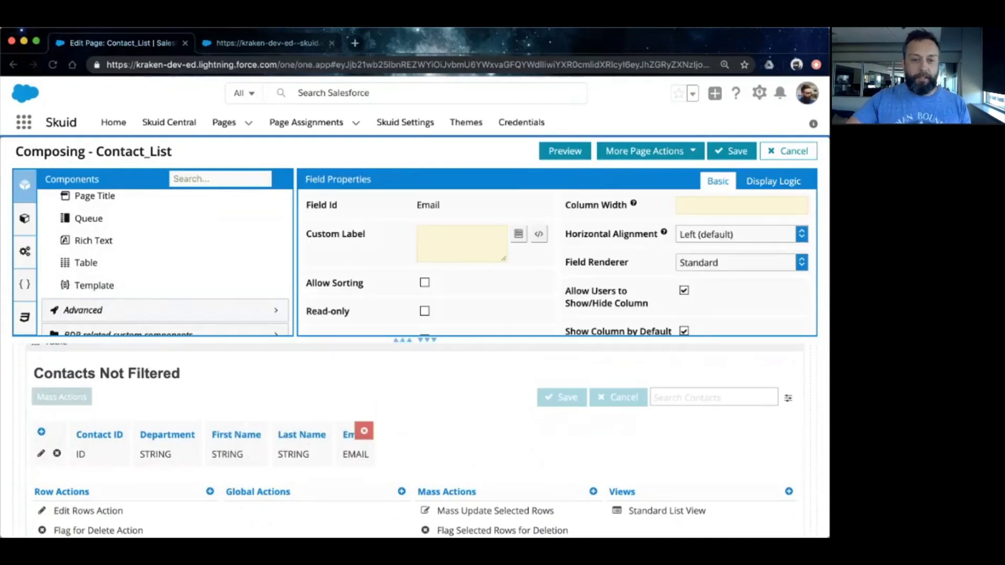
drag(167, 434, 353, 436)
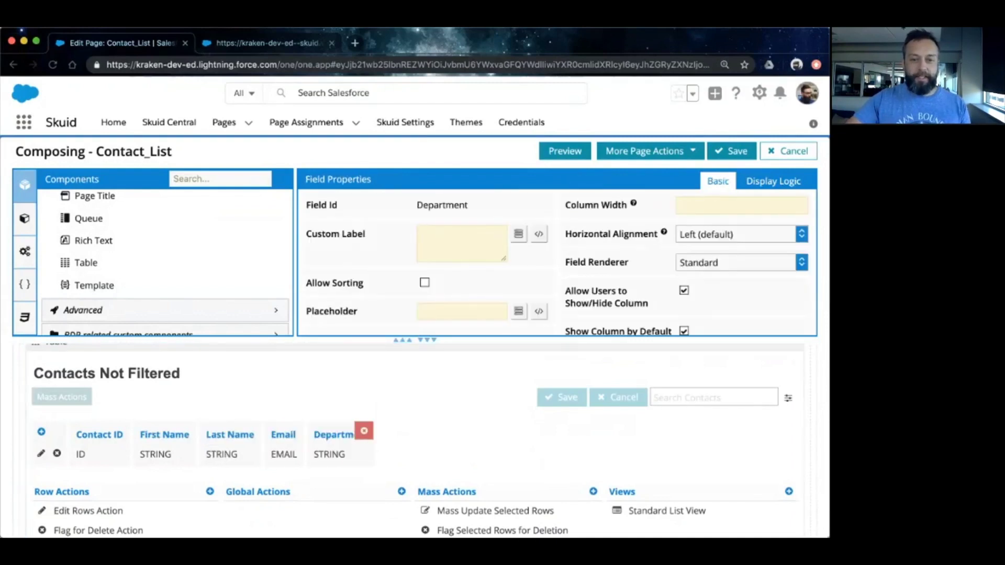
scroll(418, 440, up, 1)
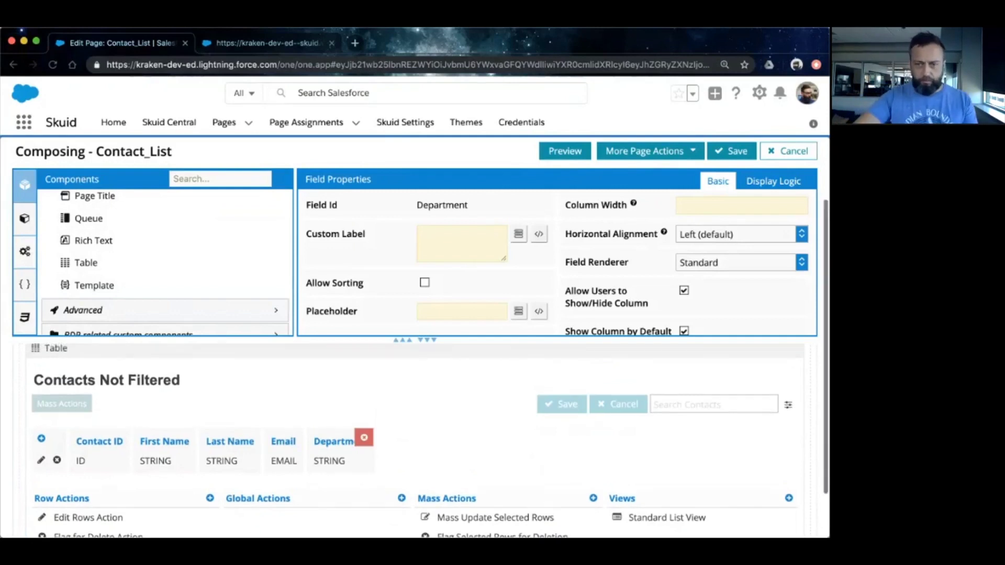
Save the Contact_List page and open its preview
key(ctrl+s)
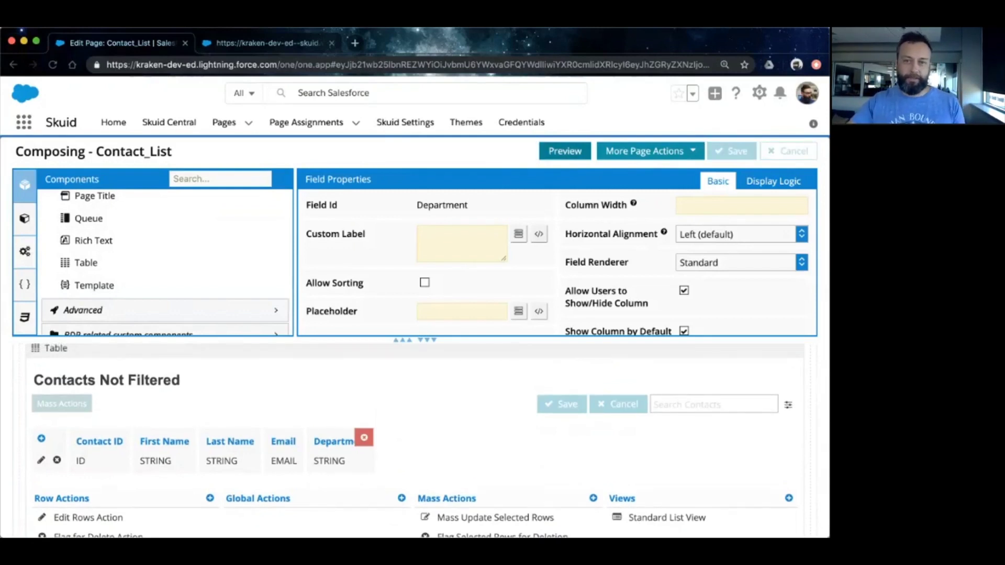
click(565, 151)
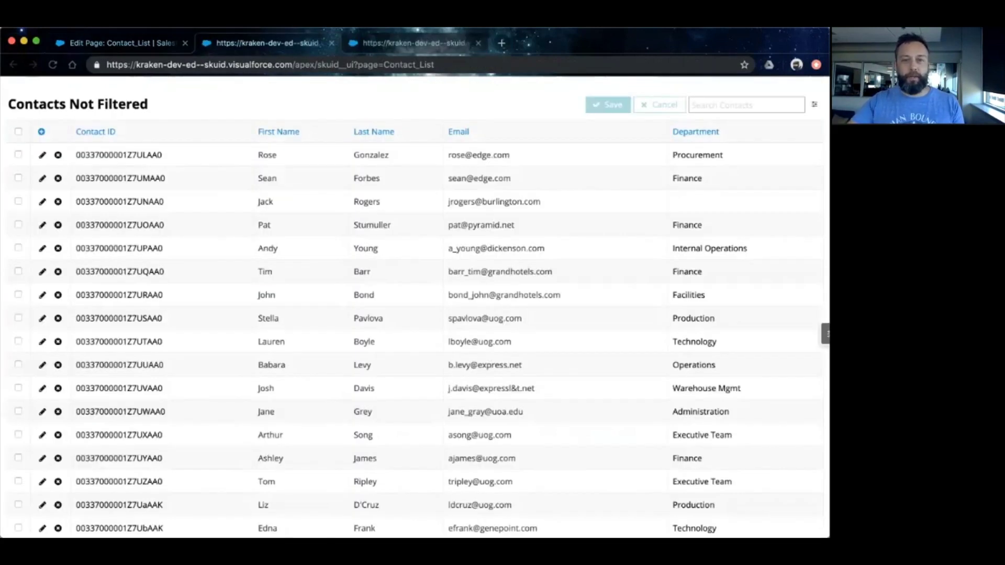
Examine the previewed Contacts Not Filtered table from its first row to its row total, and close the preview
scroll(419, 306, down, 1)
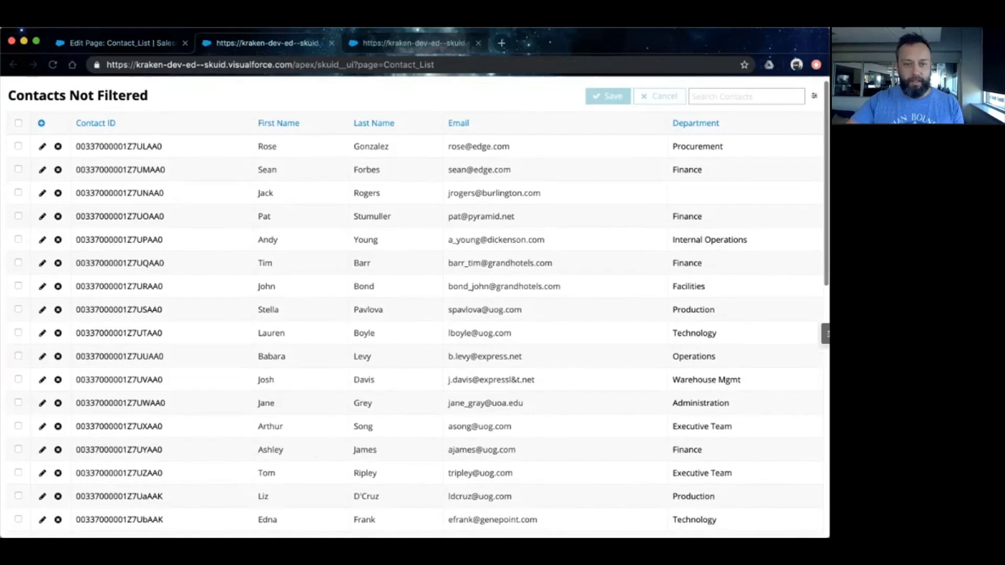
scroll(413, 307, down, 10)
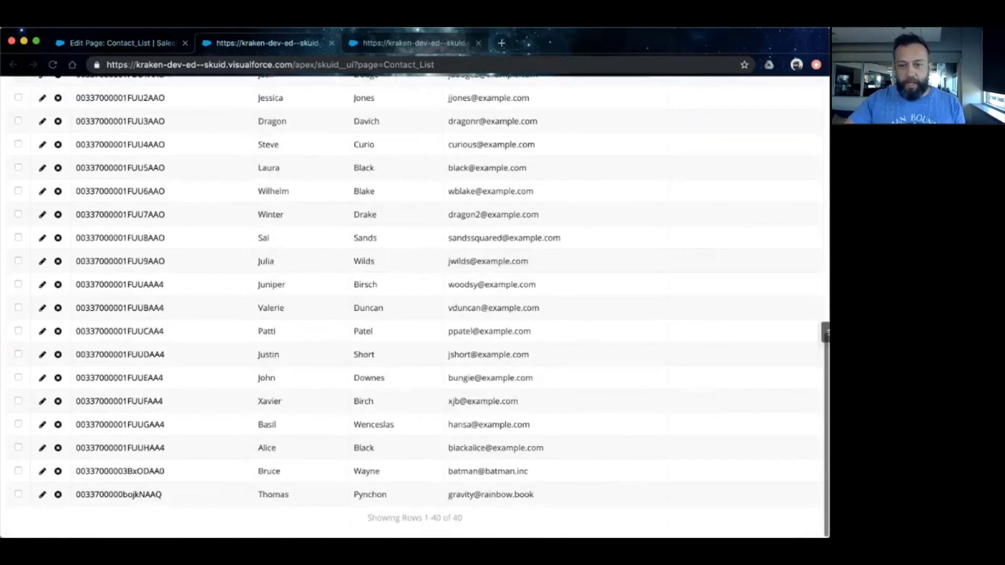
drag(463, 520, 367, 520)
click(366, 520)
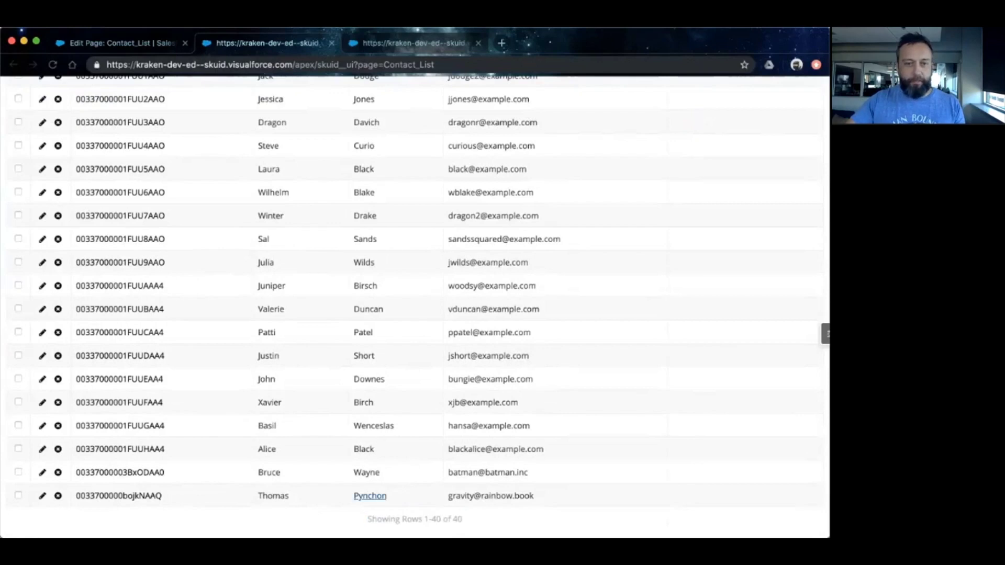
scroll(369, 496, up, 10)
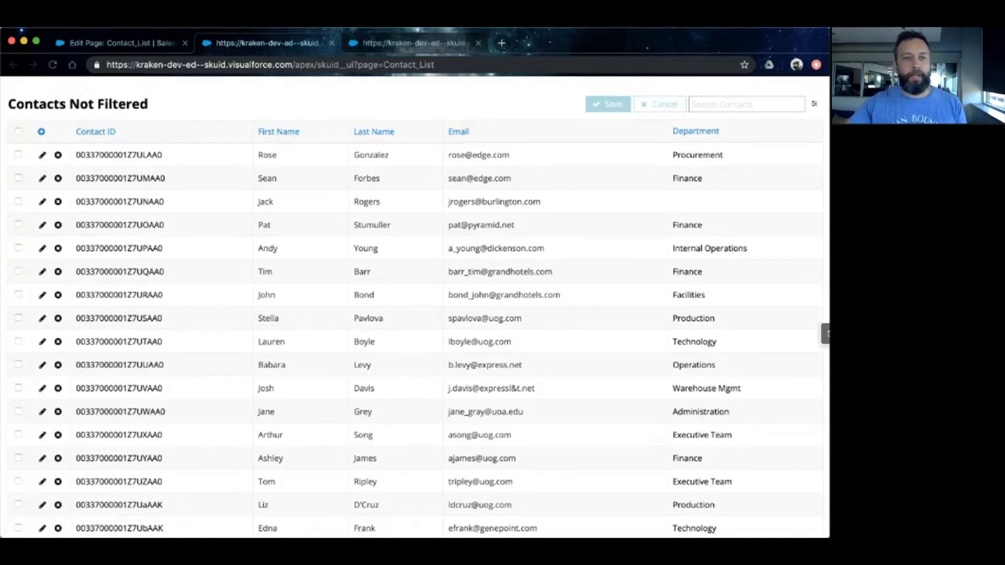
scroll(419, 309, down, 2)
scroll(419, 309, down, 10)
scroll(419, 309, up, 12)
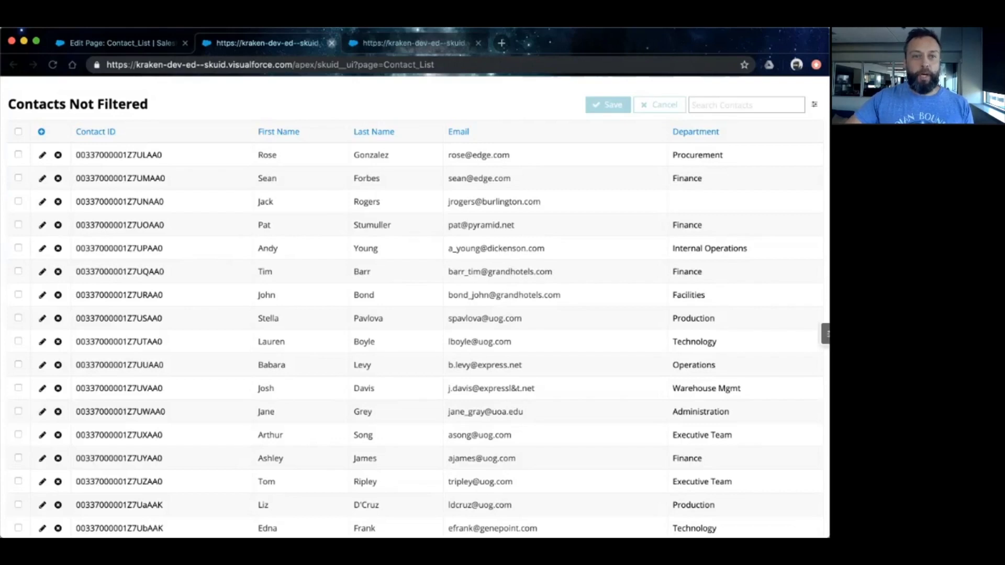
click(331, 43)
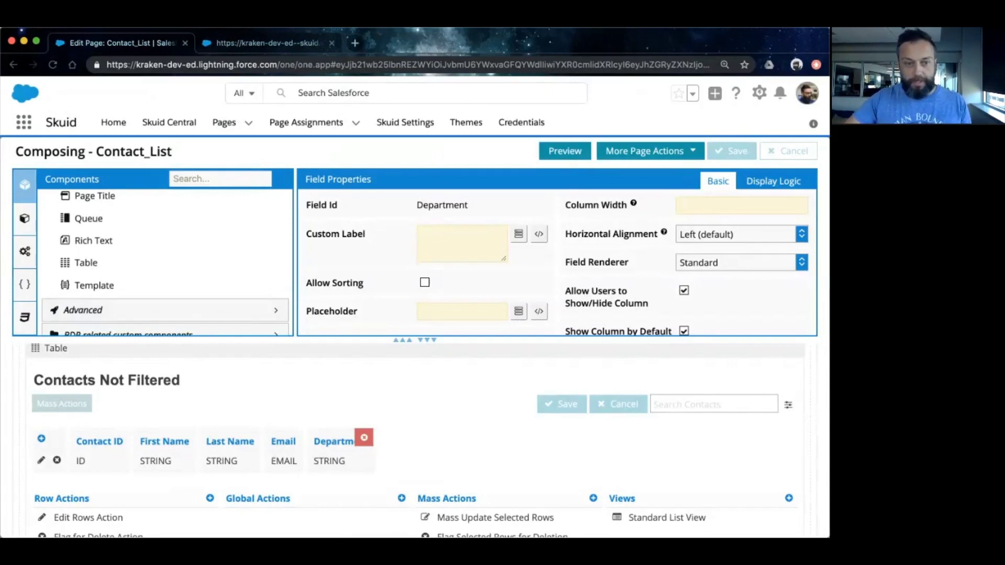
Clone the Contacts_Not_Filtered model
click(25, 218)
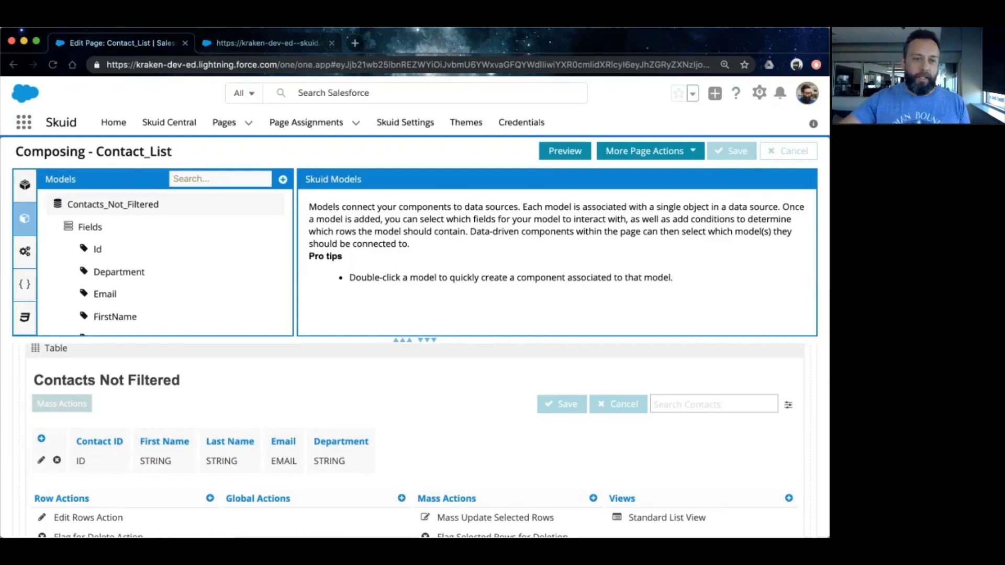
click(113, 204)
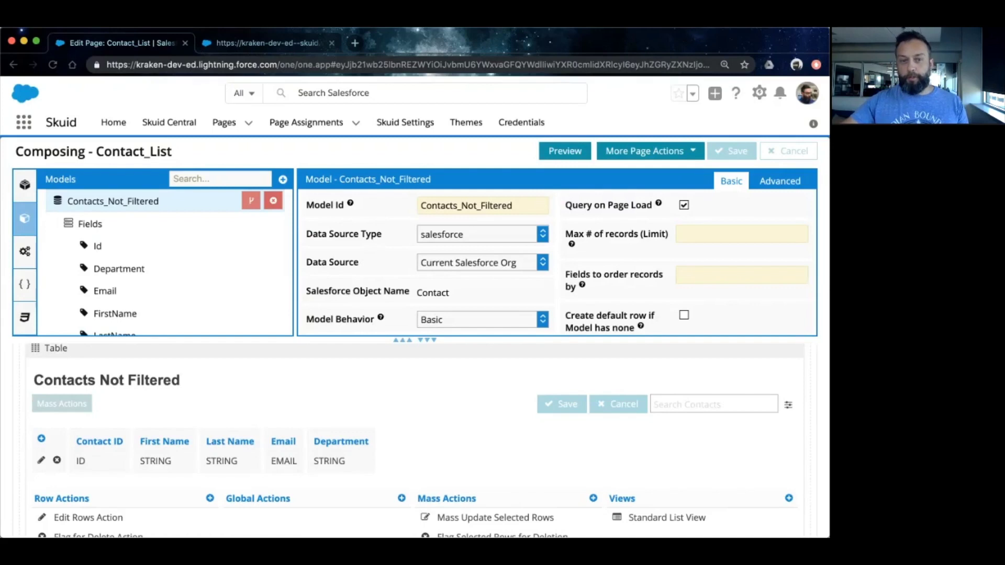
click(251, 201)
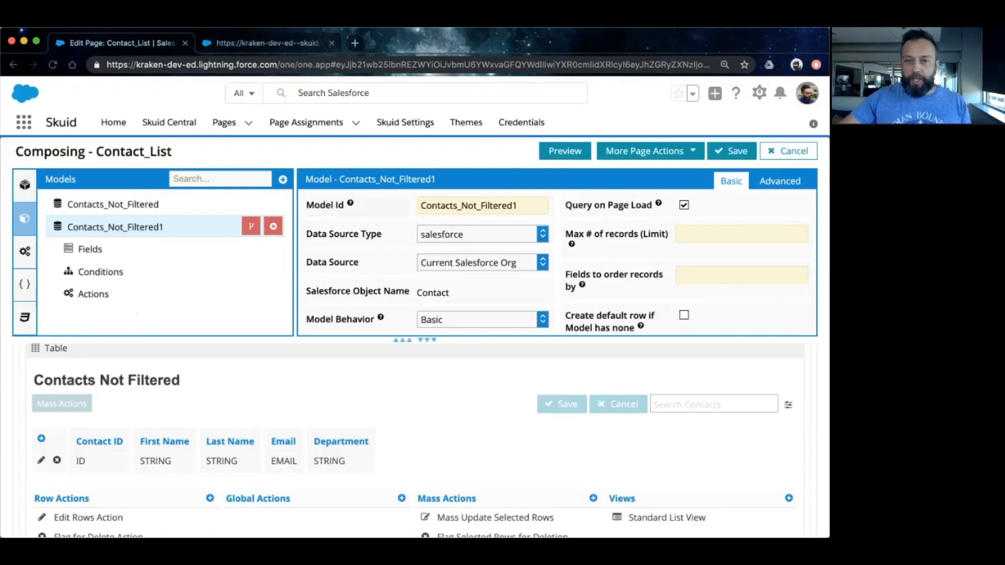
Rename the cloned model's Model Id to Contacts_Filtered
click(482, 205)
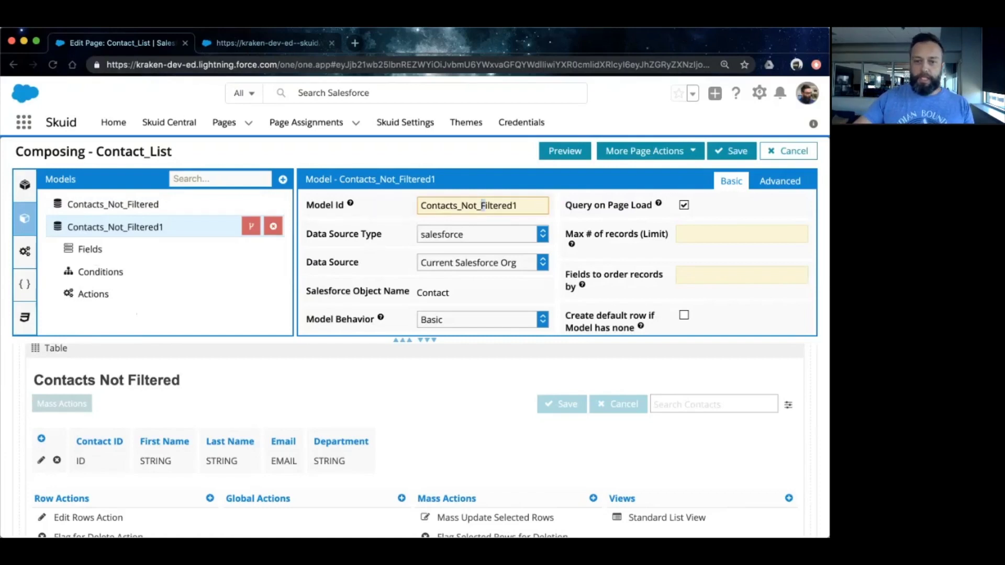
key(BackSpace)
key(BackSpace)
key(BackSpace)
key(BackSpace)
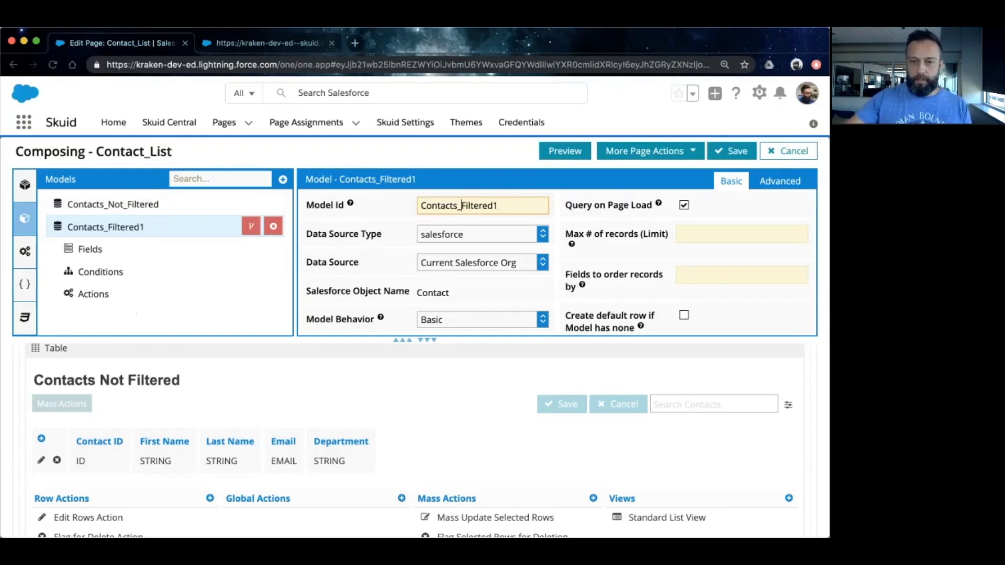
click(498, 206)
key(BackSpace)
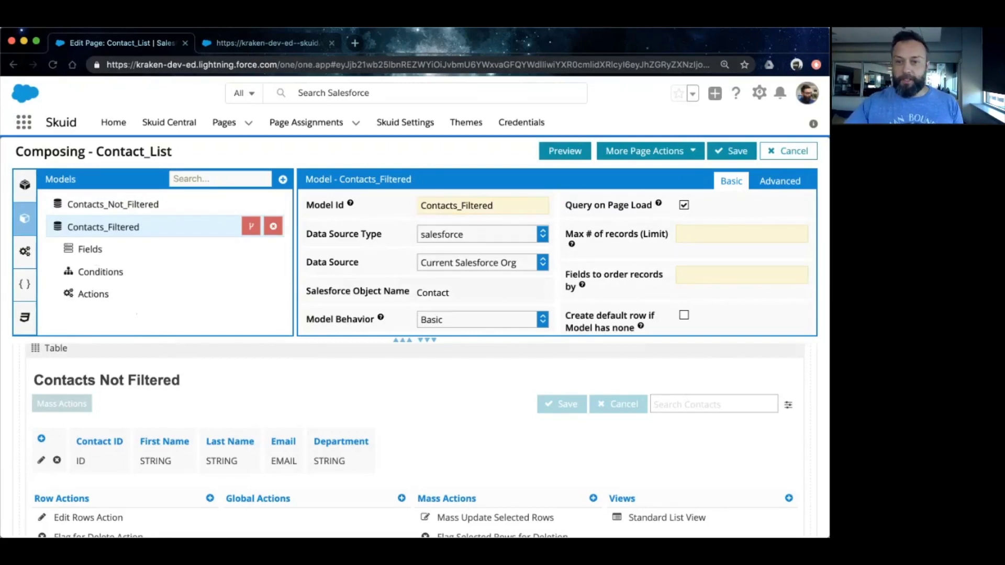
click(741, 234)
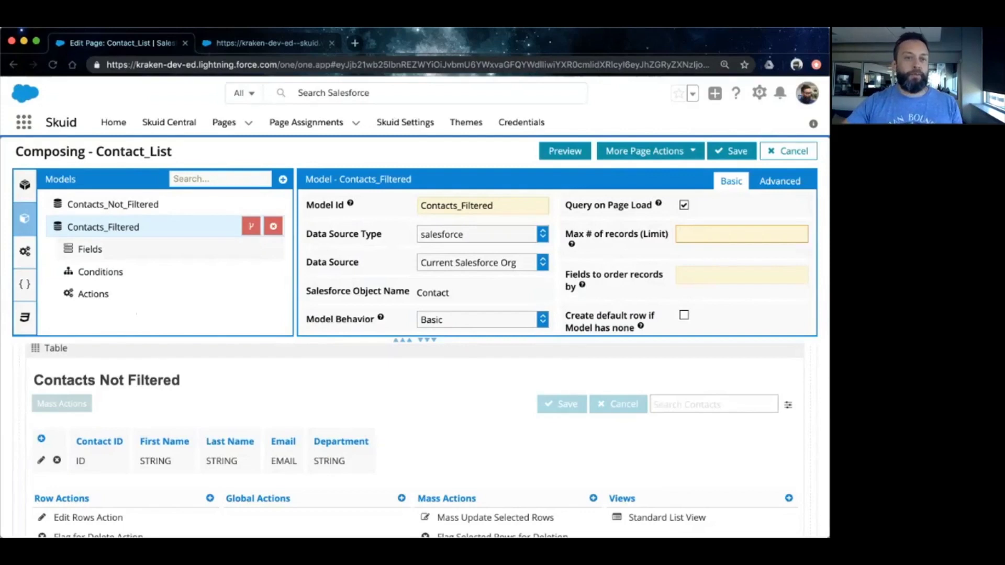
Review the selected fields of the Contacts_Filtered model and collapse its field list
click(89, 249)
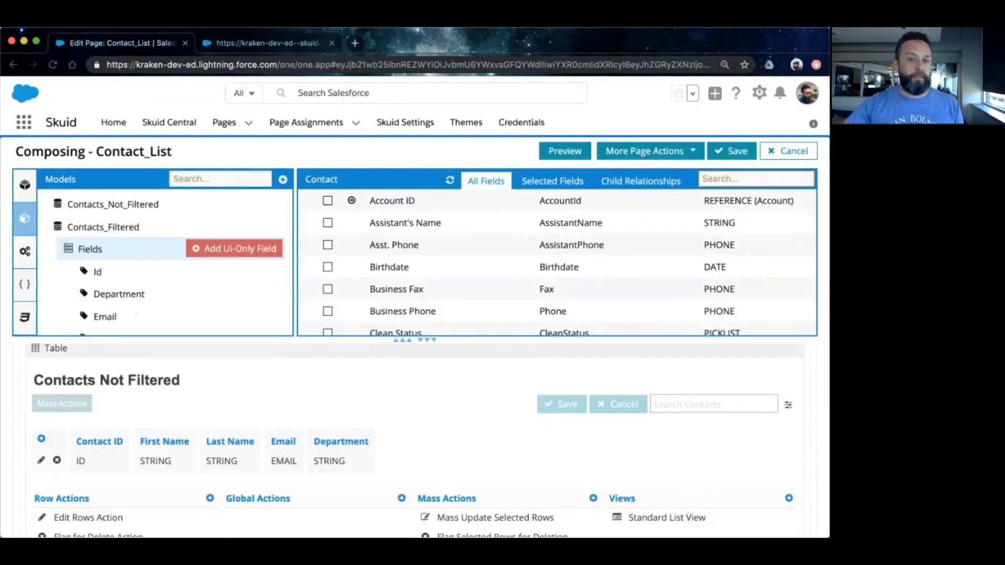
scroll(152, 261, down, 2)
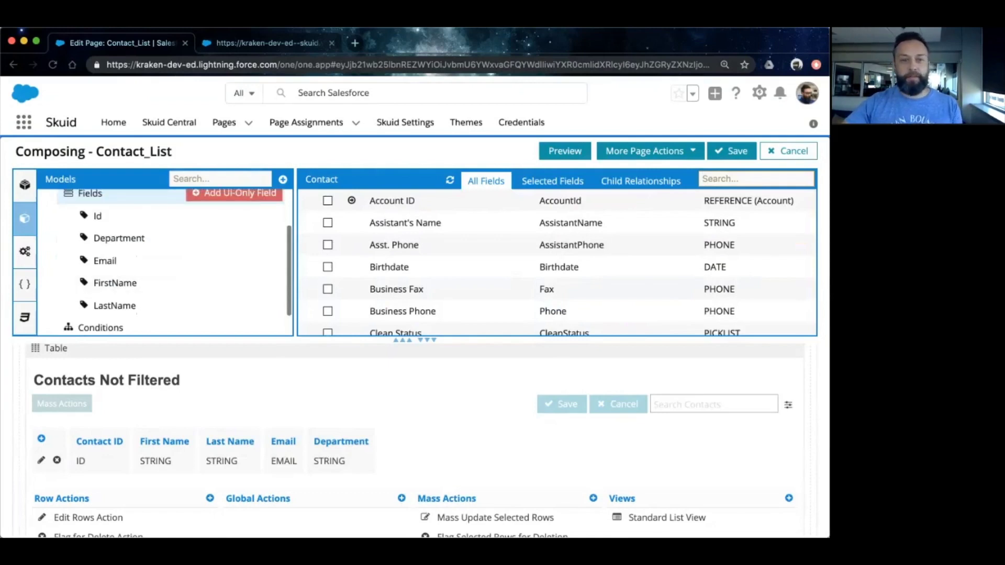
click(552, 181)
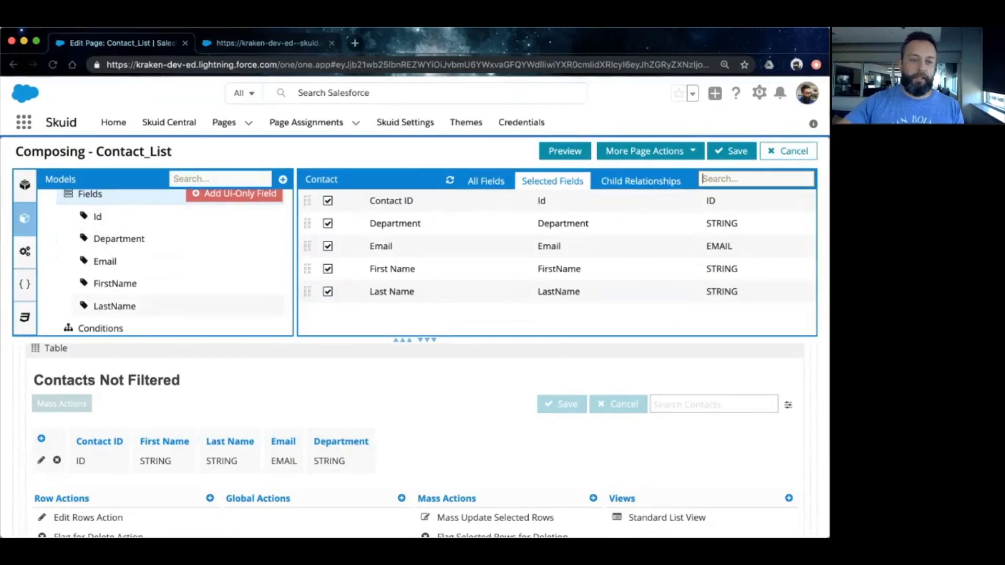
scroll(173, 261, up, 2)
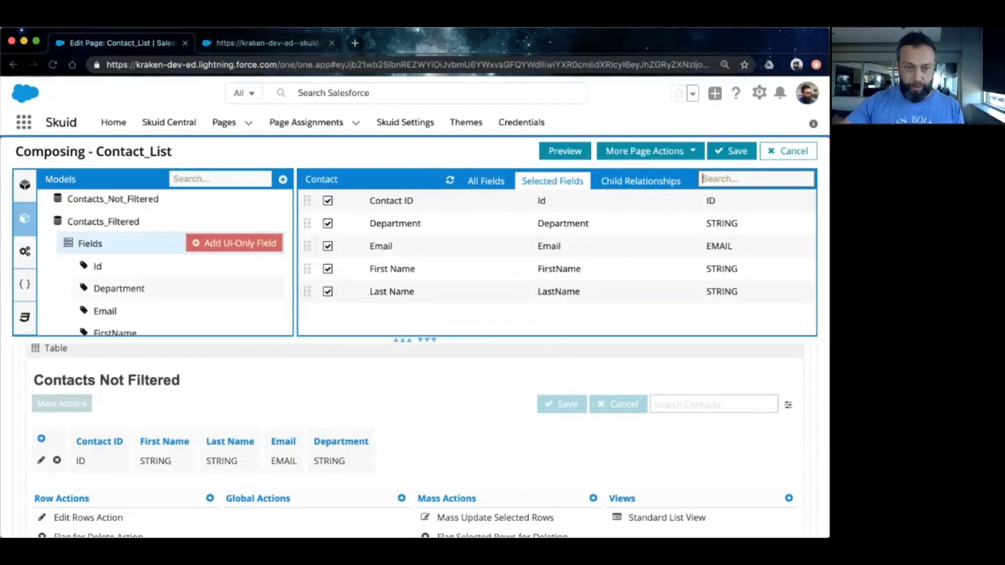
scroll(173, 264, down, 1)
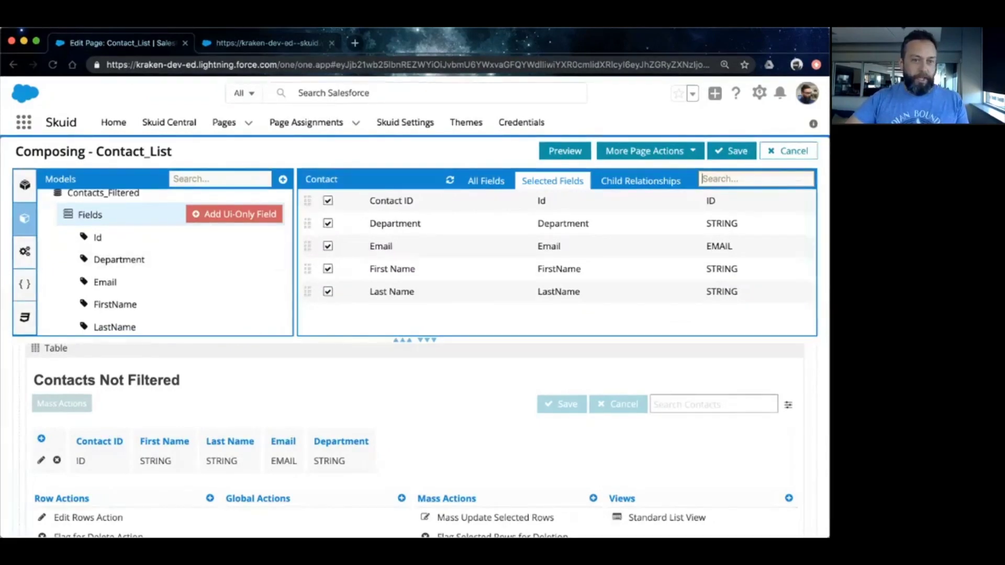
click(90, 214)
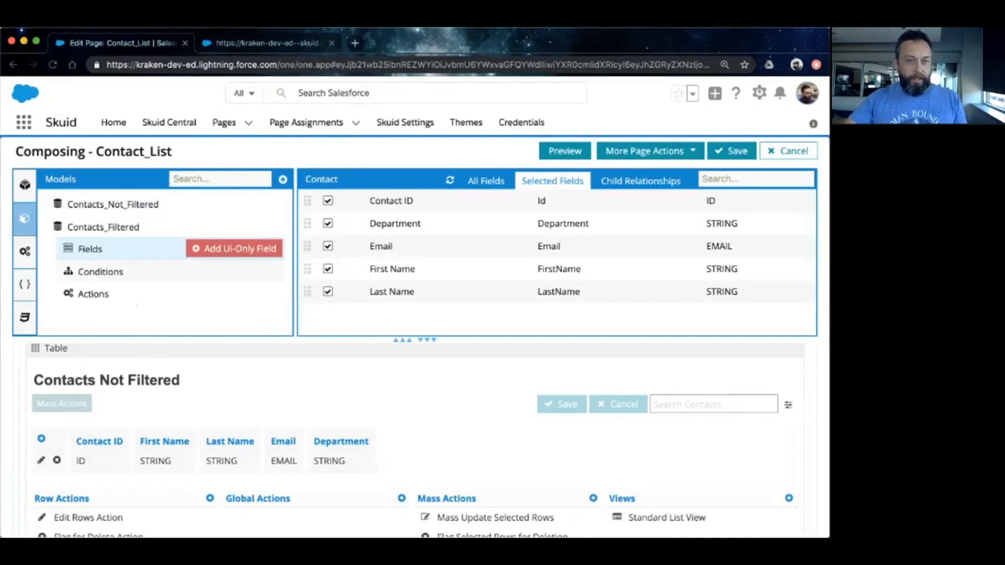
Add a new condition to the Contacts_Filtered model
click(101, 271)
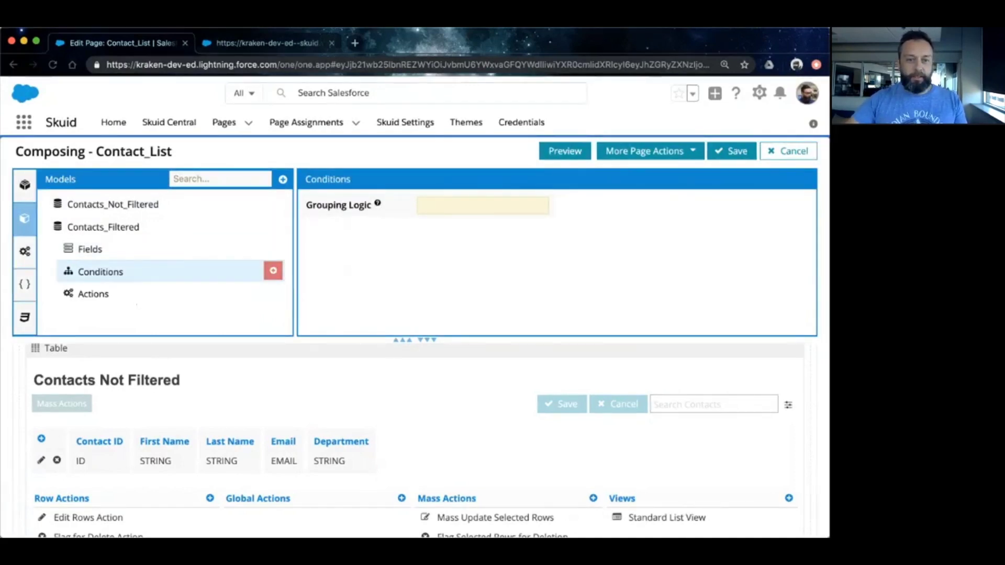
click(273, 271)
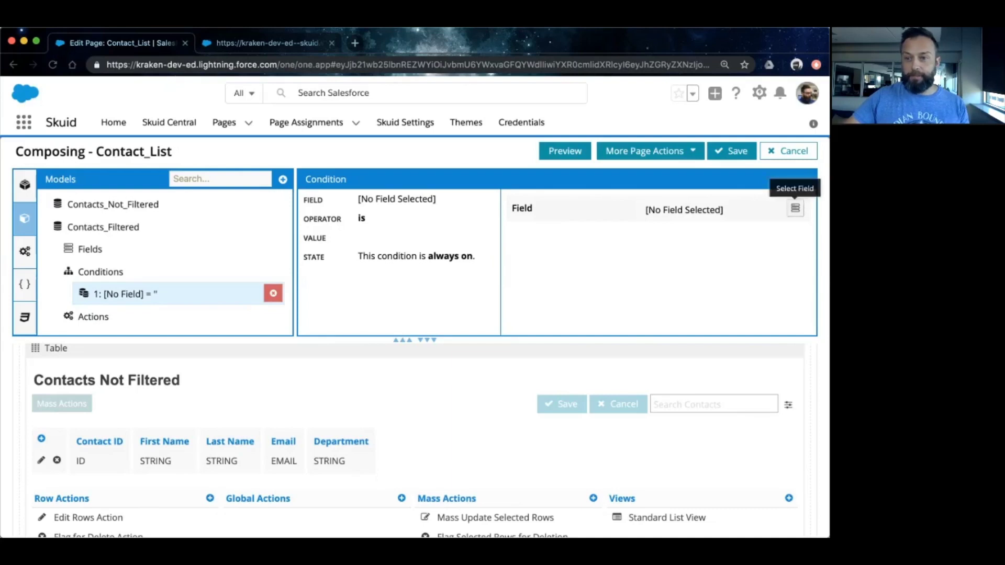
click(795, 208)
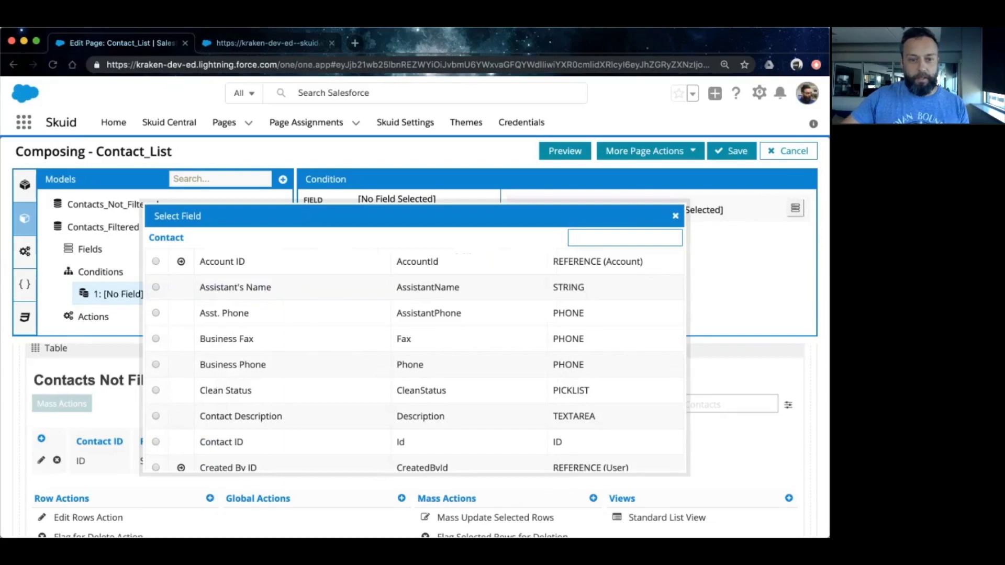
scroll(416, 363, down, 3)
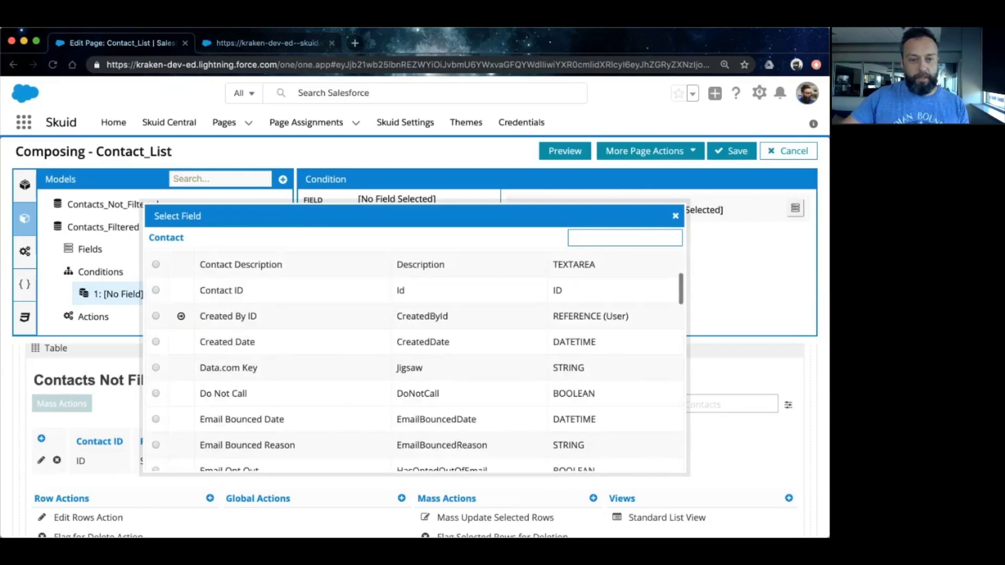
scroll(416, 362, down, 1)
scroll(416, 363, up, 4)
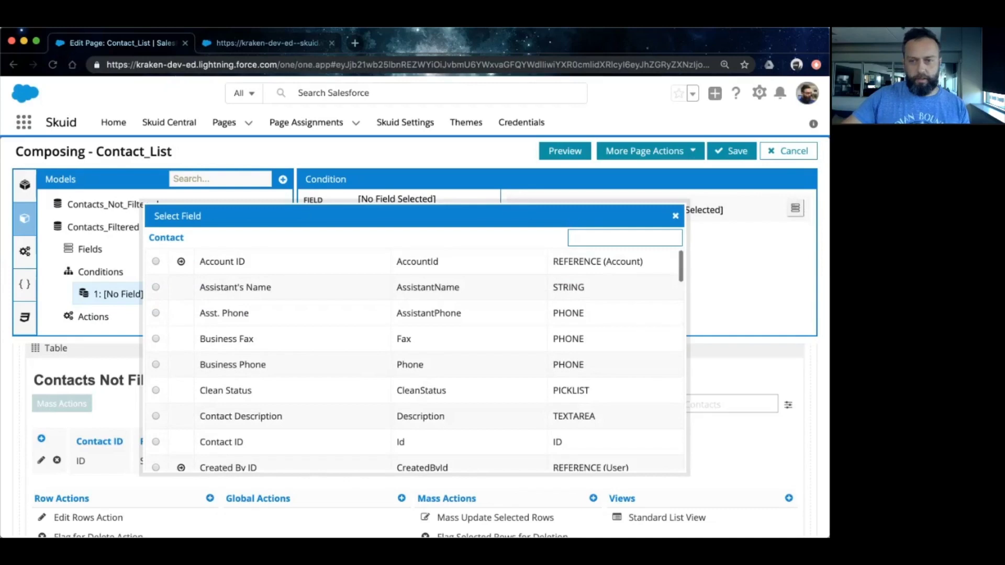
text(depa)
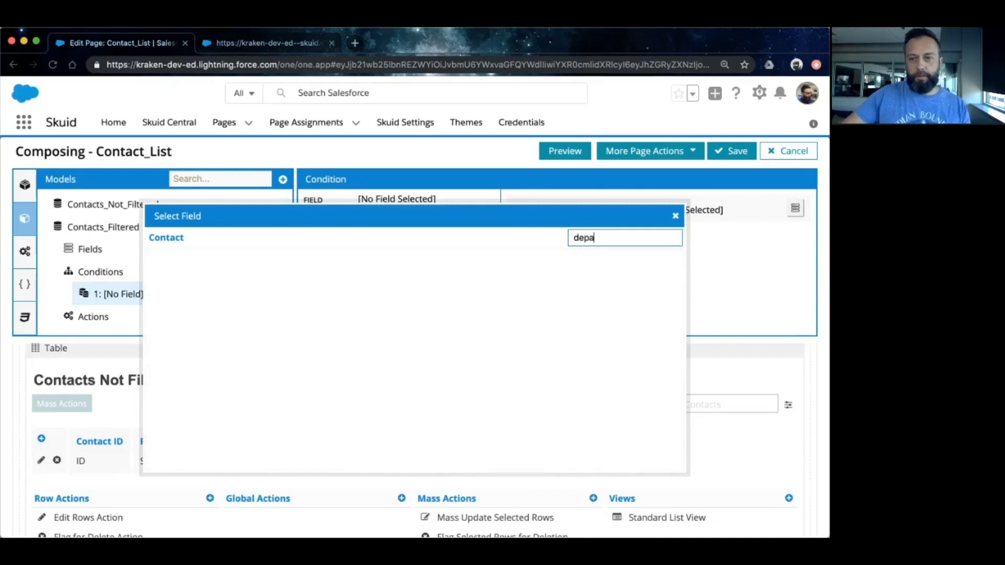
key(Escape)
Set the new condition's field to Department
click(795, 207)
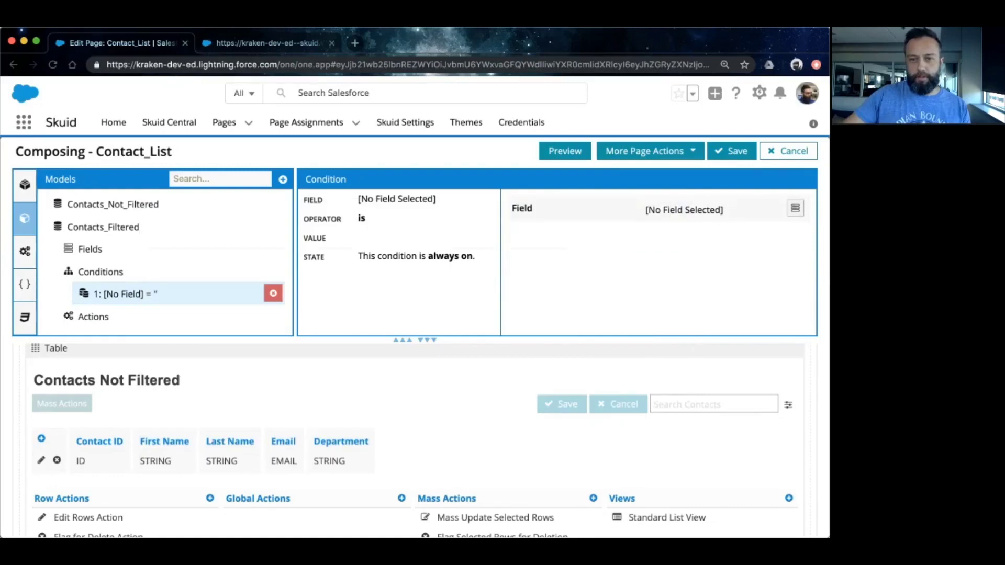
scroll(414, 361, down, 5)
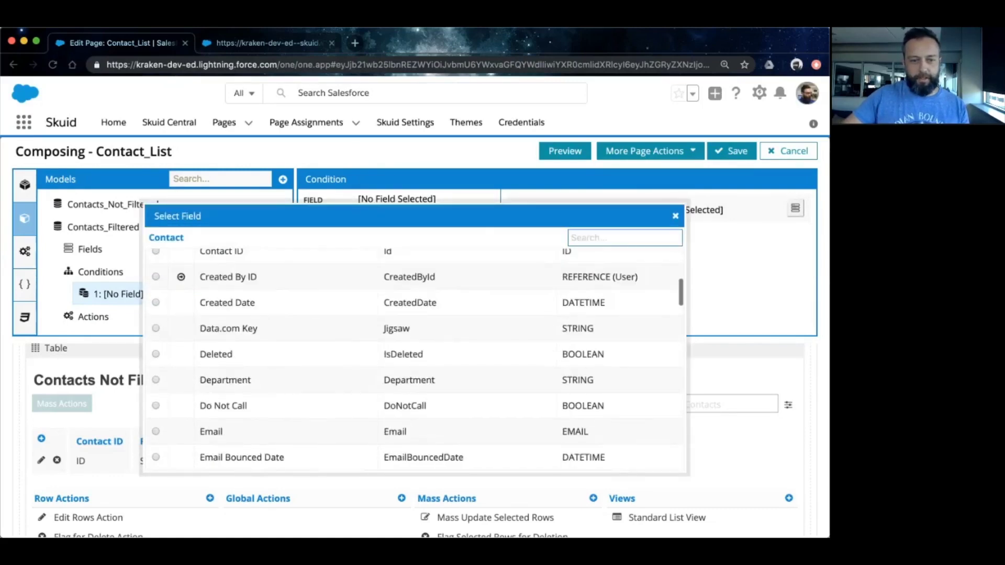
click(409, 380)
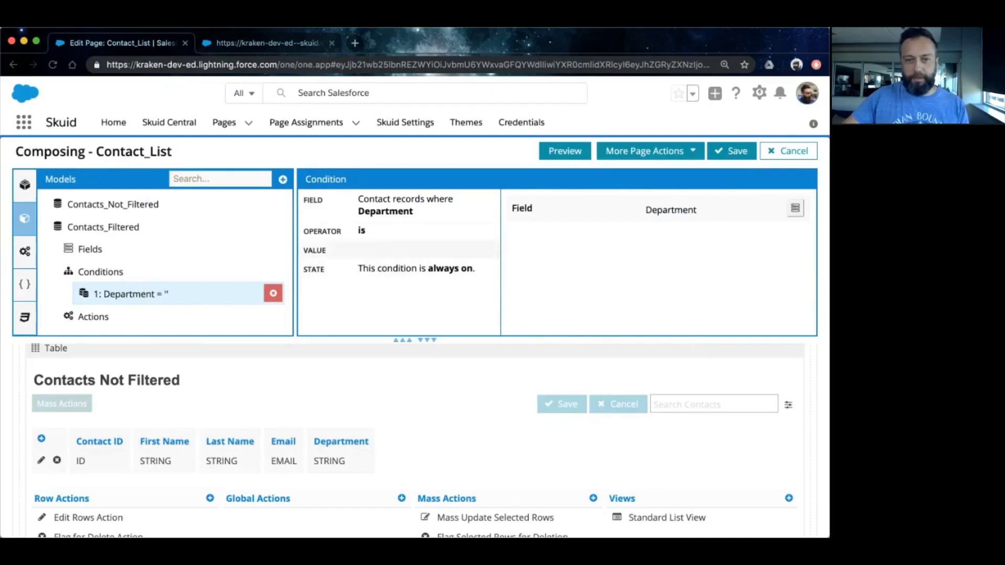
Examine the operator options available for the Department condition, keeping the = operator
scroll(414, 440, down, 1)
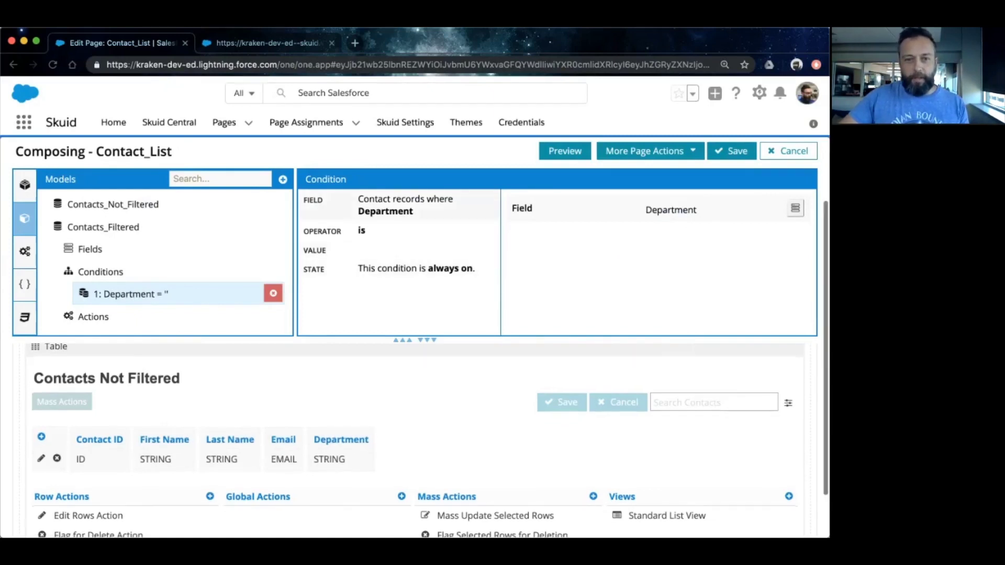
scroll(413, 439, down, 1)
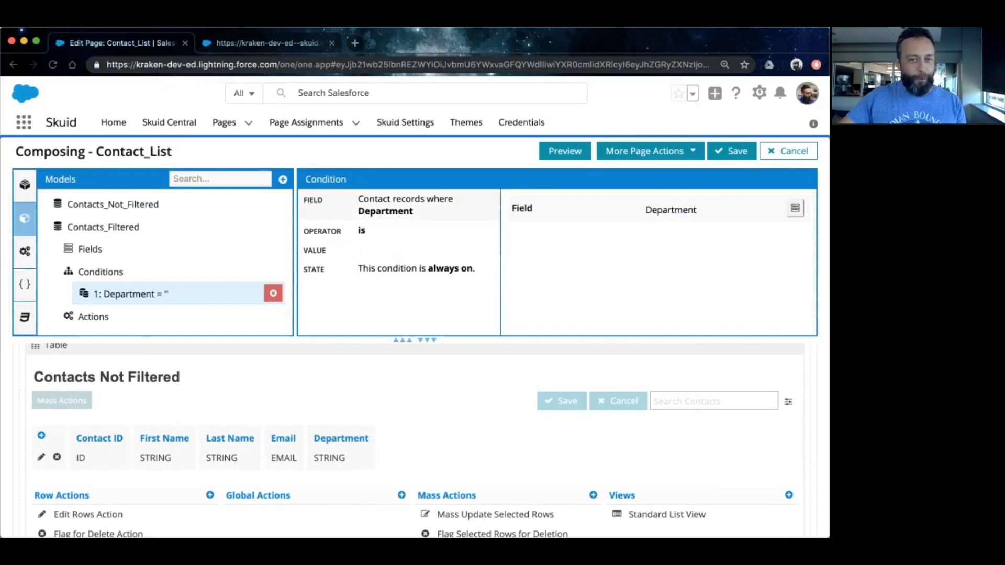
scroll(413, 439, down, 1)
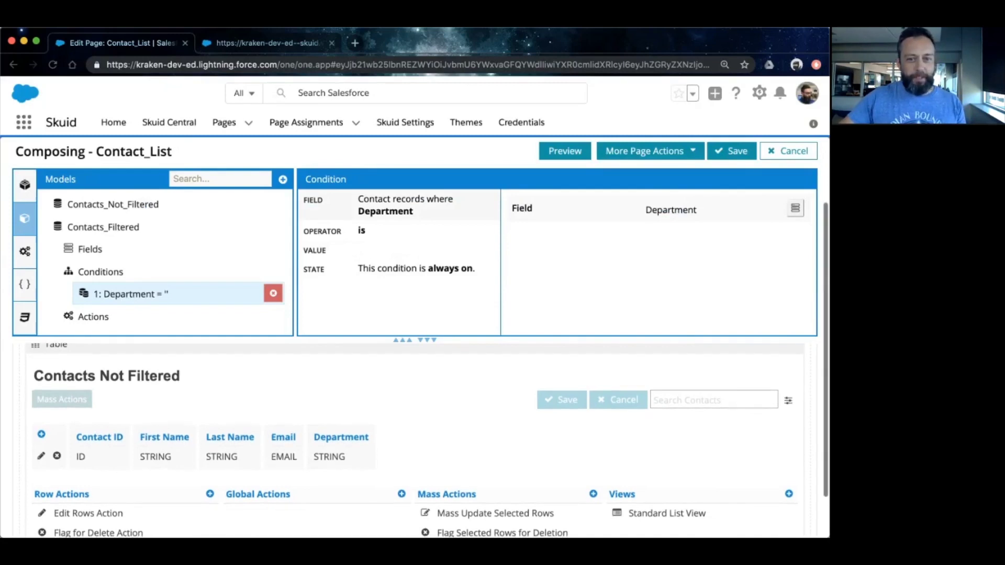
click(400, 231)
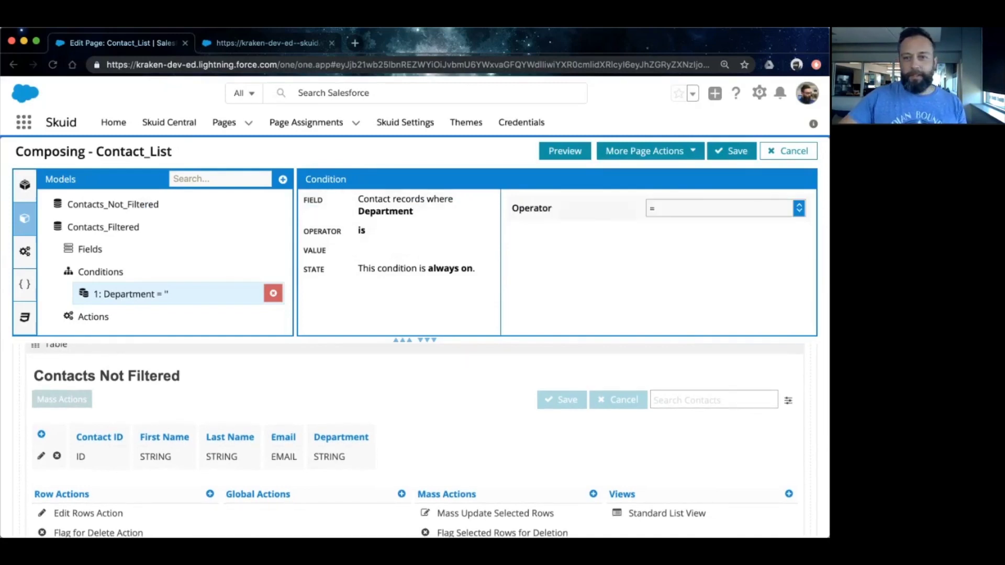
click(722, 208)
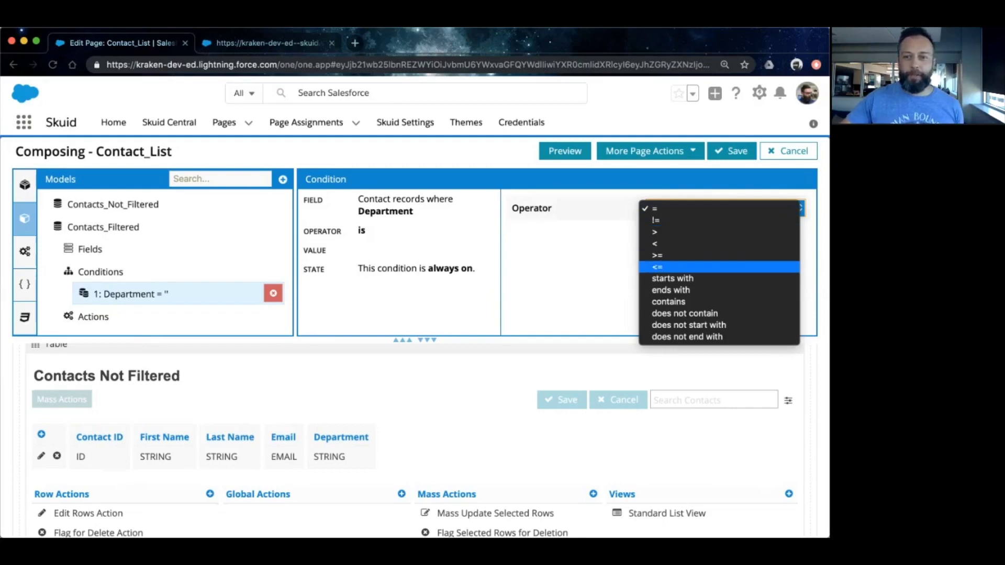
key(Escape)
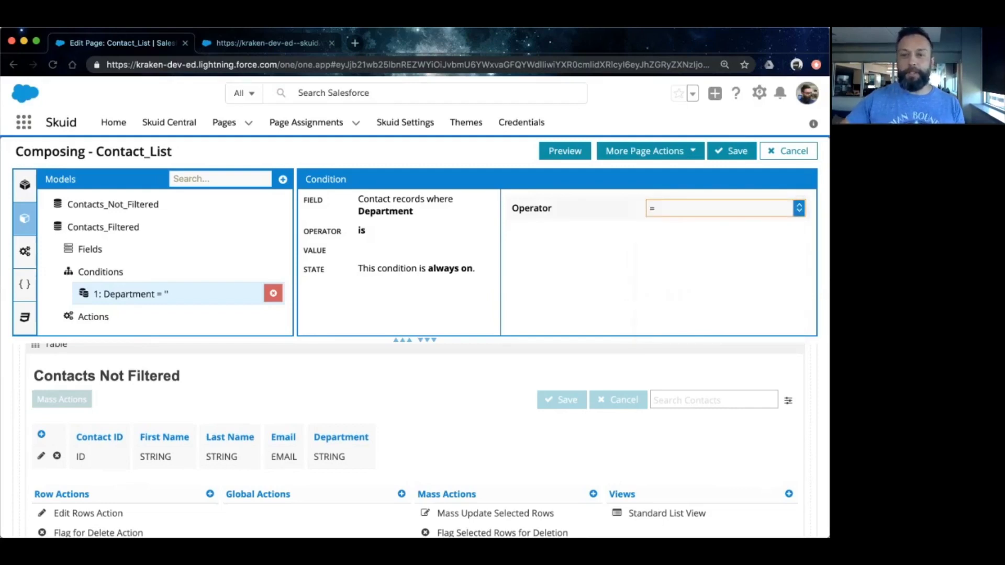
click(725, 208)
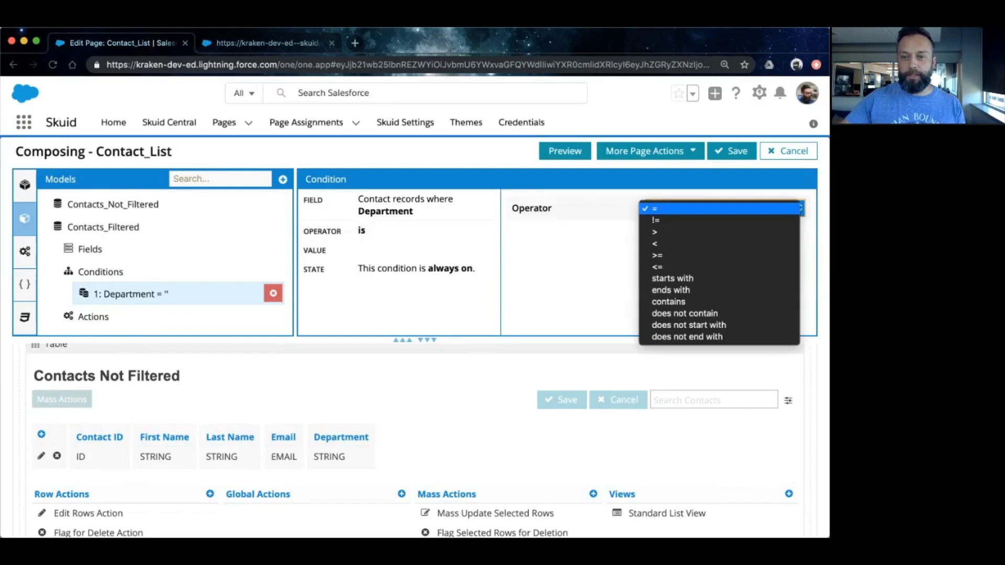
key(Escape)
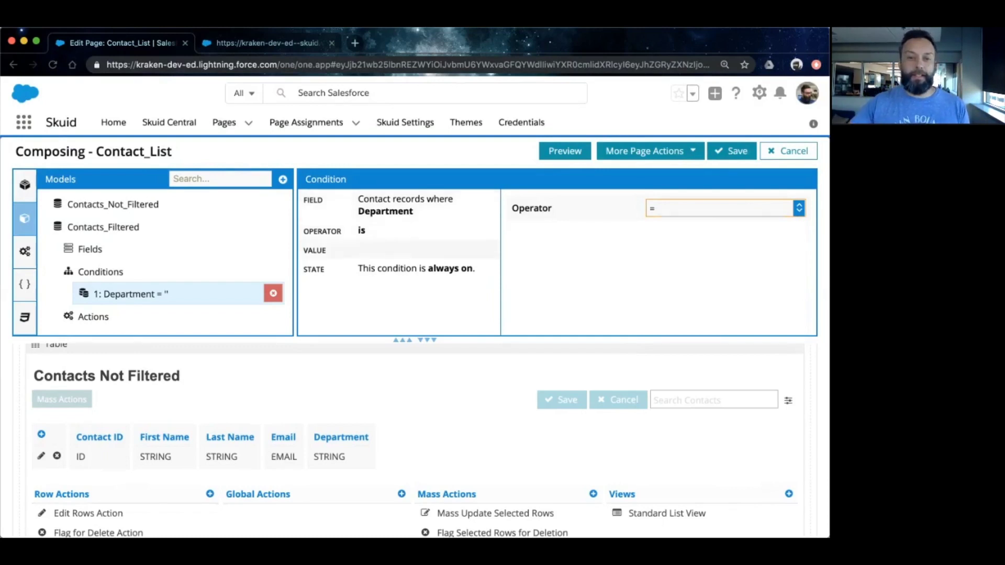
Set the value of the Contacts_Filtered model's Department condition to Finance
click(367, 250)
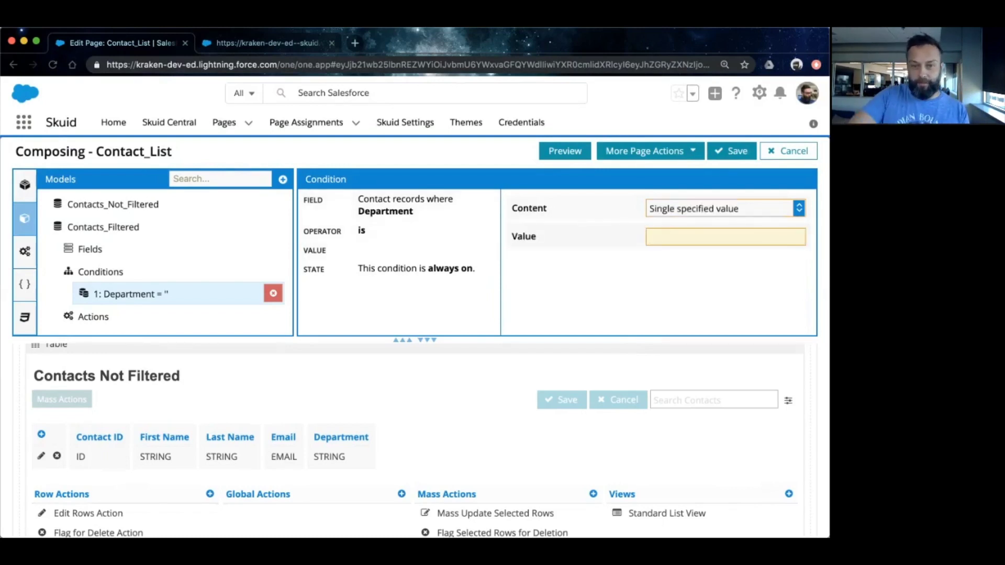
text(Fina)
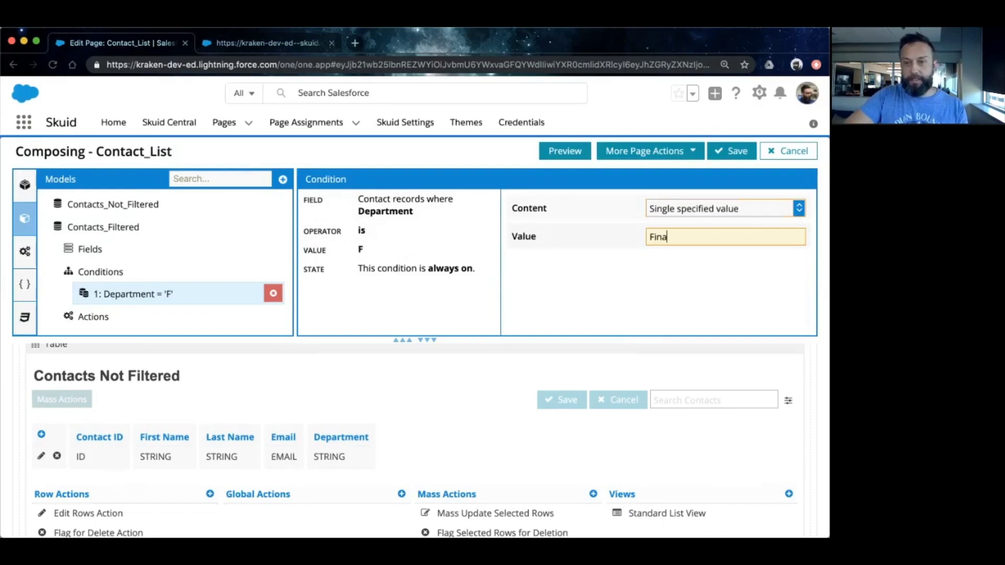
text(nce)
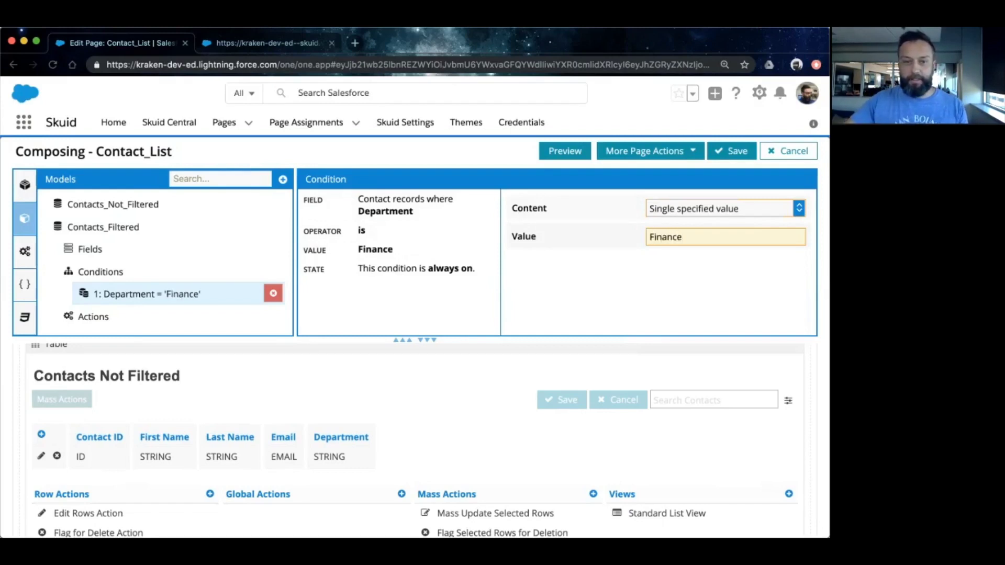
key(Tab)
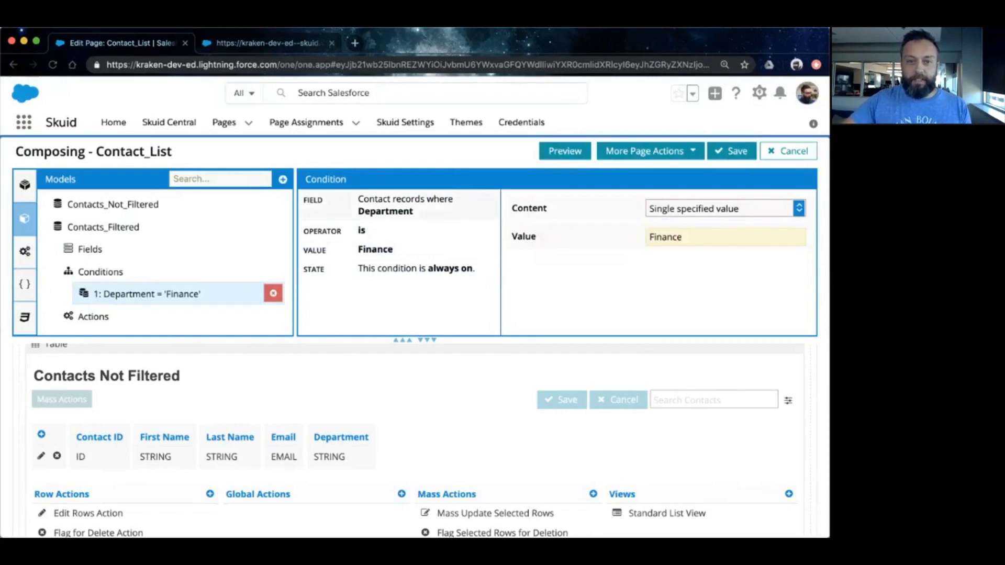
Review the Department condition's state setting and the content options available for its value
click(416, 269)
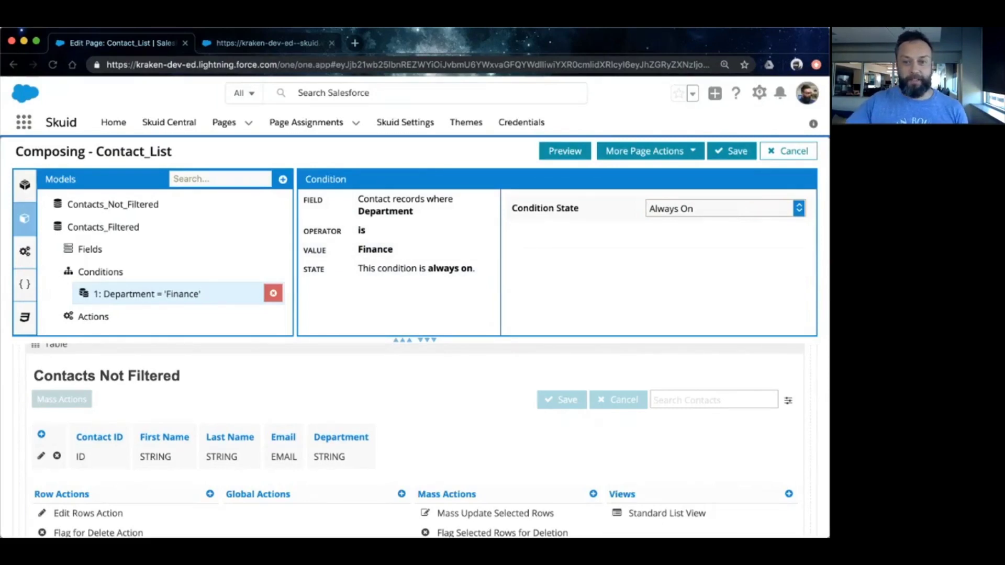
click(375, 249)
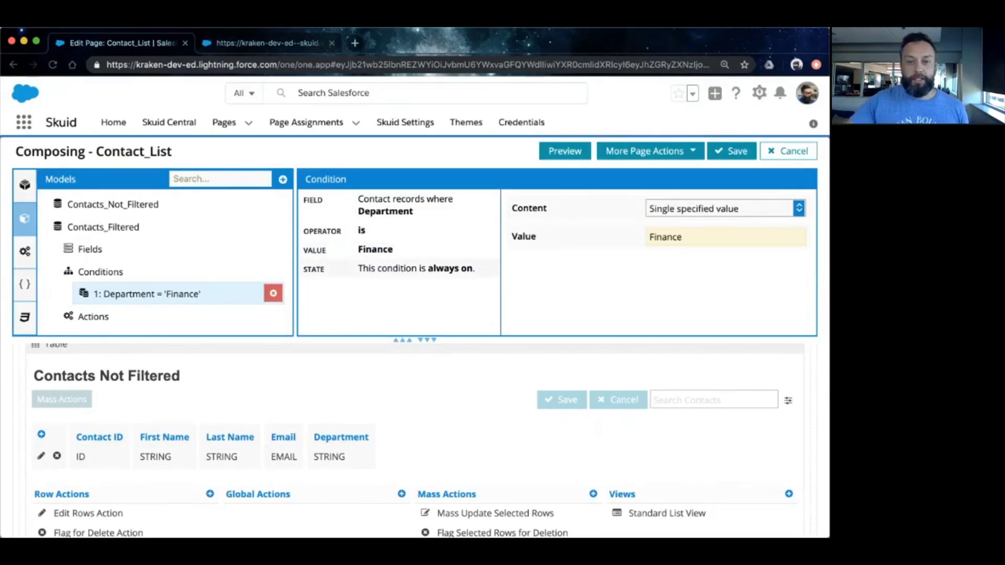
click(416, 268)
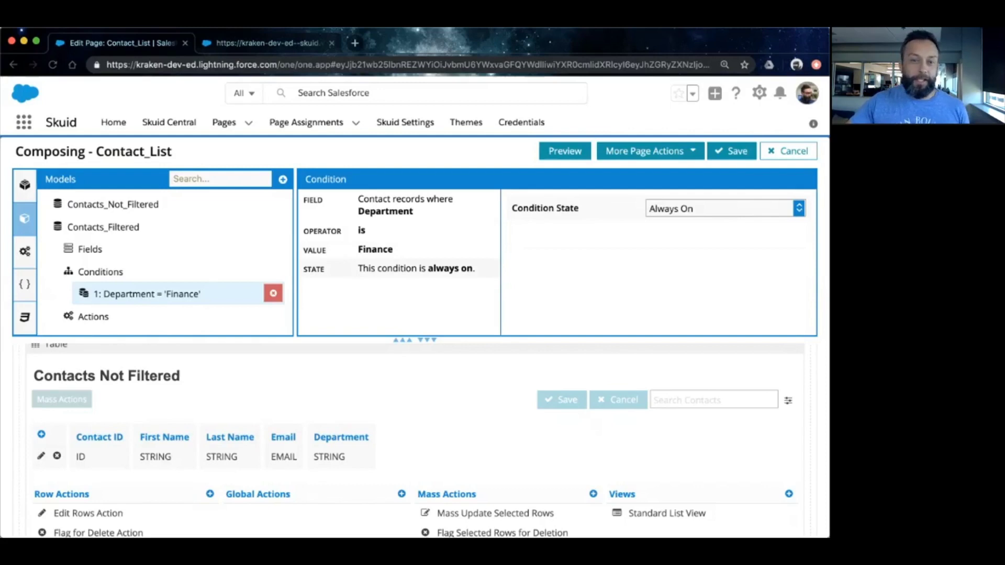
click(375, 249)
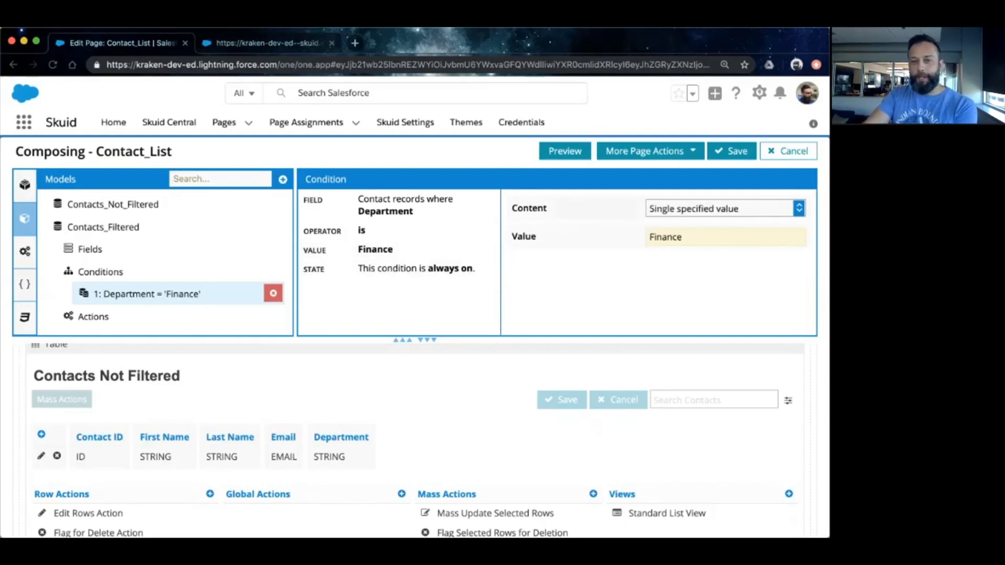
click(725, 208)
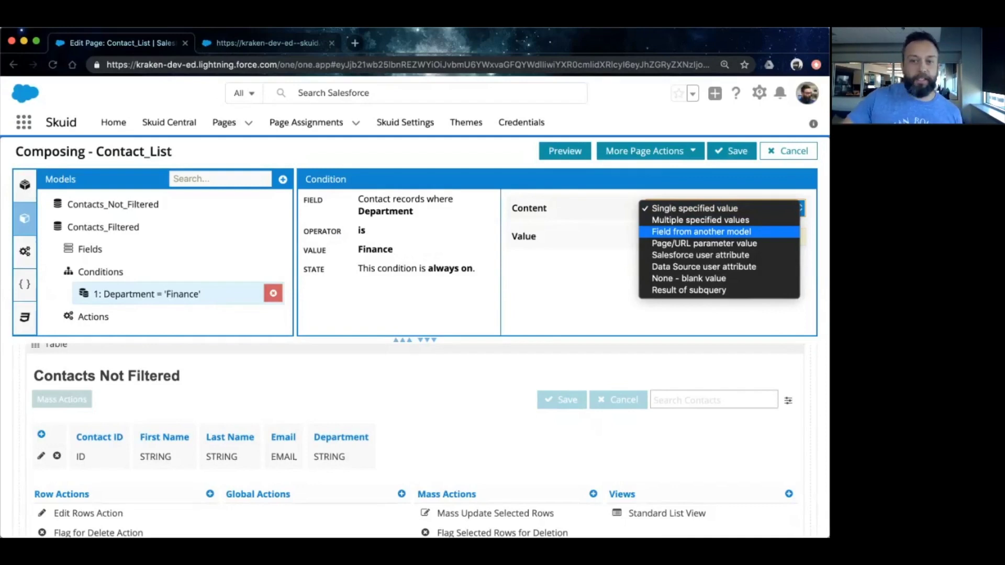
key(Down)
key(Down)
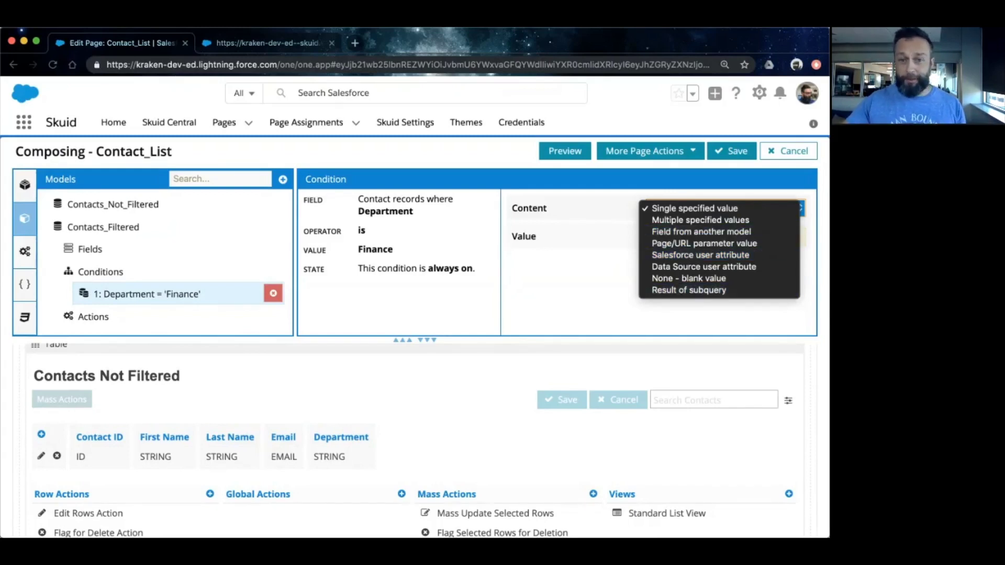
key(Escape)
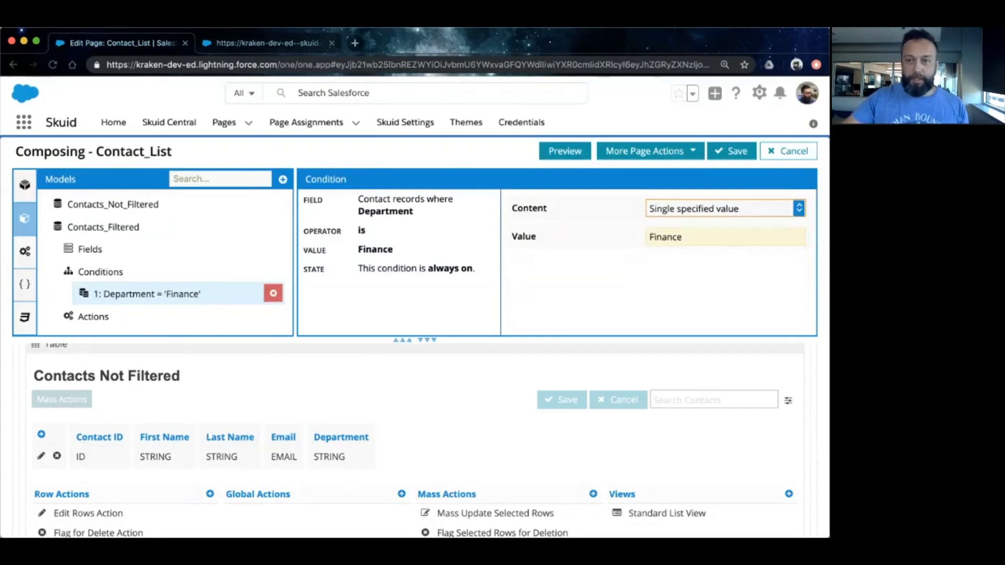
Save the Contact_List page and collapse the Contacts_Filtered model's tree
click(732, 151)
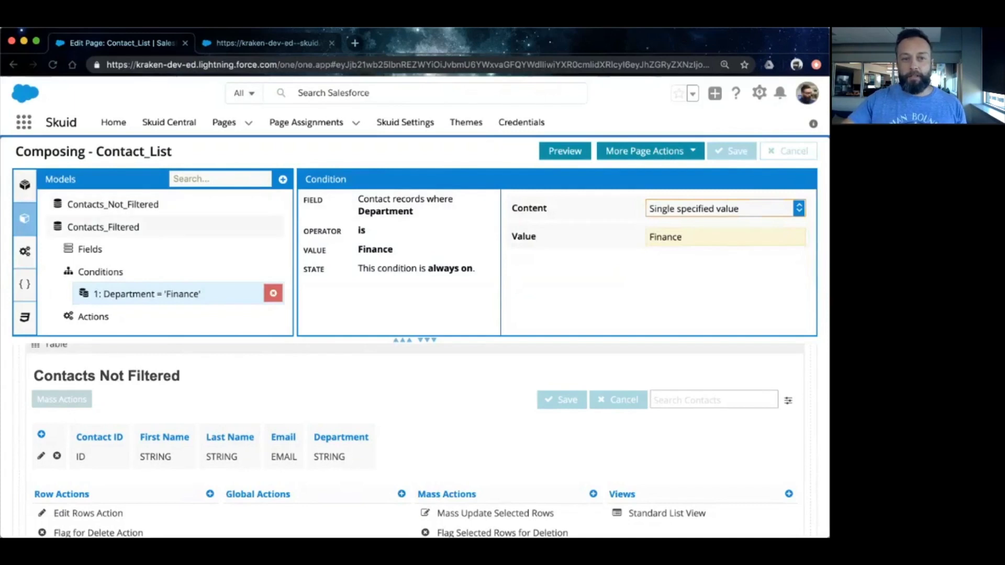
click(103, 227)
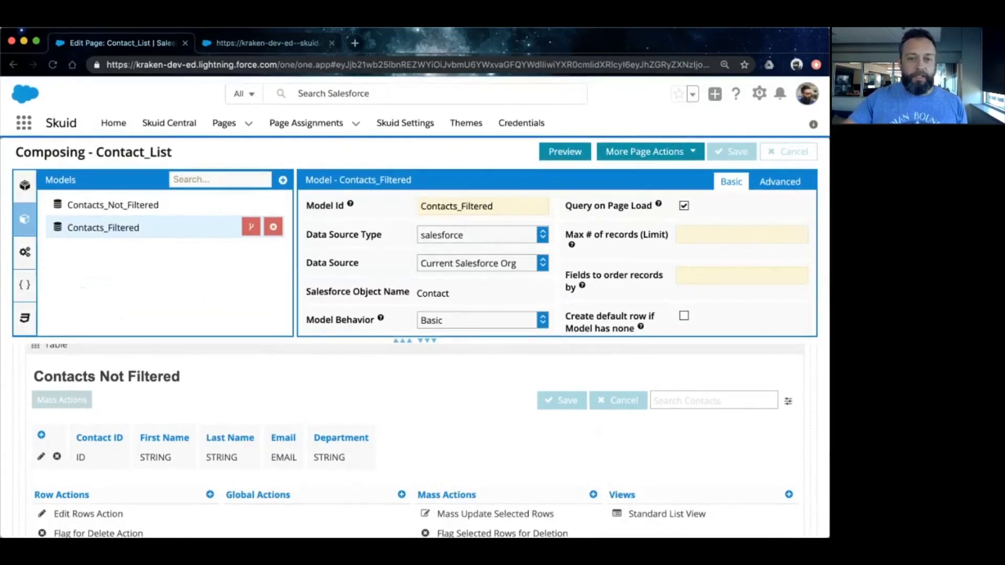
Clone the Contacts Not Filtered table on the page canvas
scroll(413, 440, up, 1)
scroll(413, 314, up, 2)
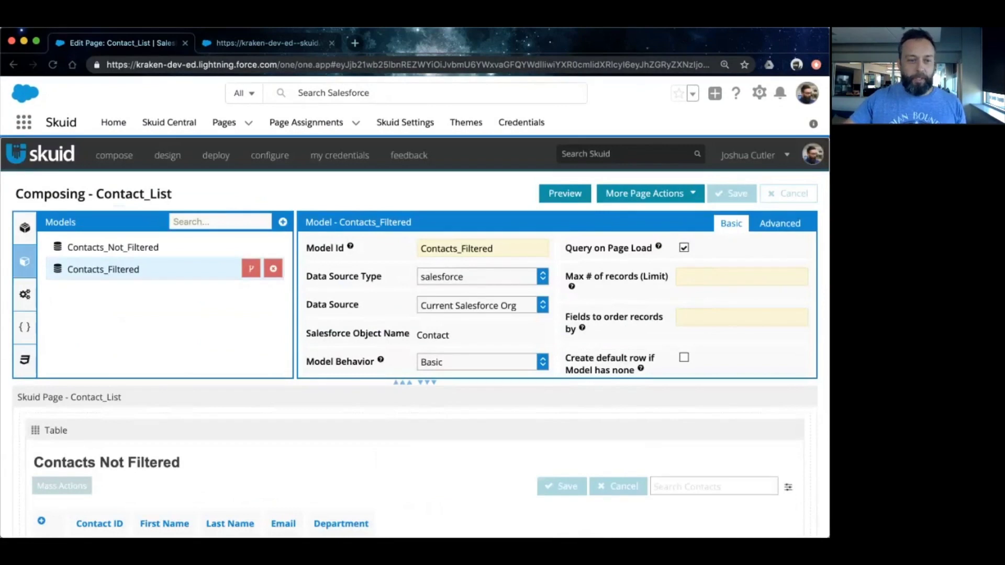
click(157, 430)
scroll(414, 335, down, 3)
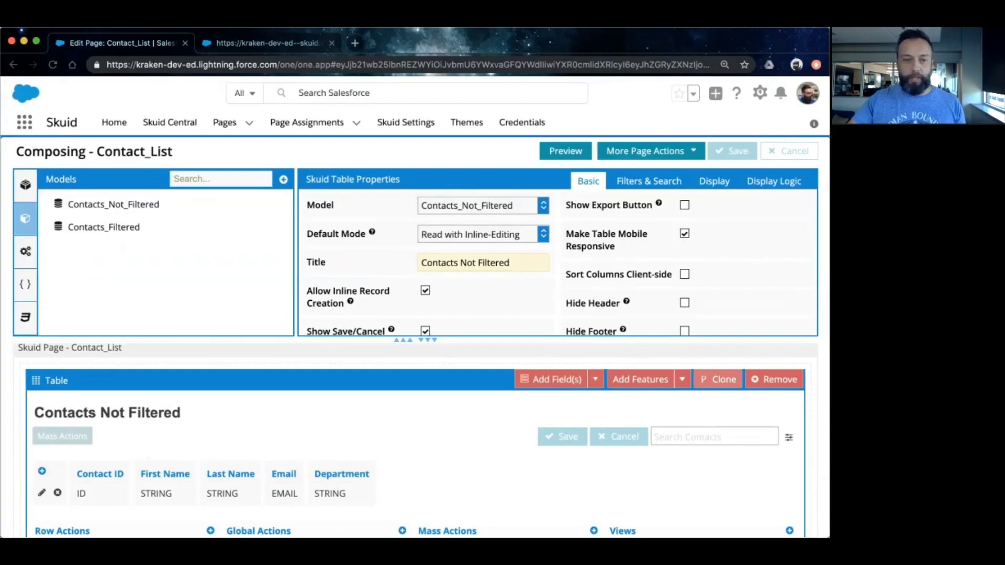
scroll(413, 445, down, 1)
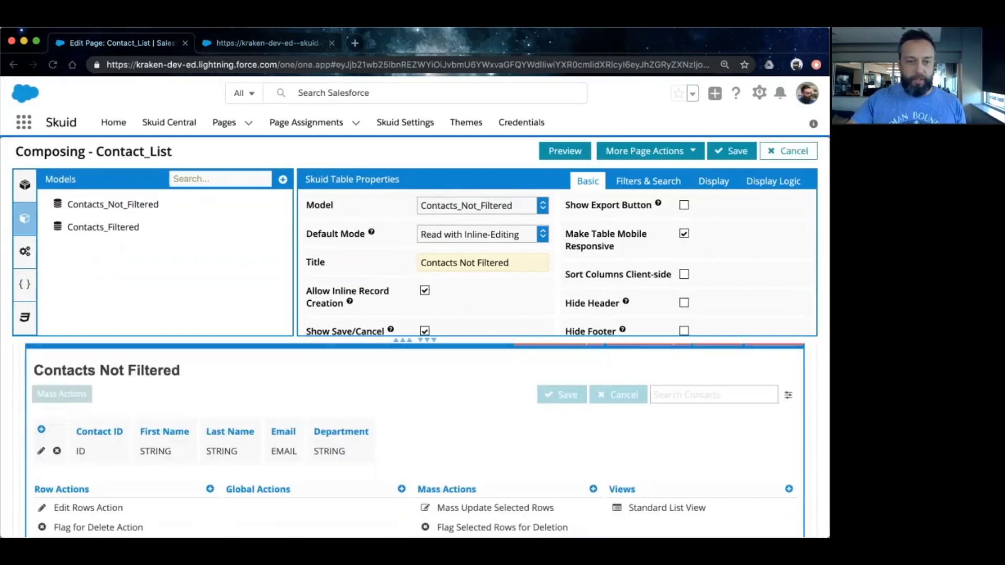
scroll(414, 445, up, 1)
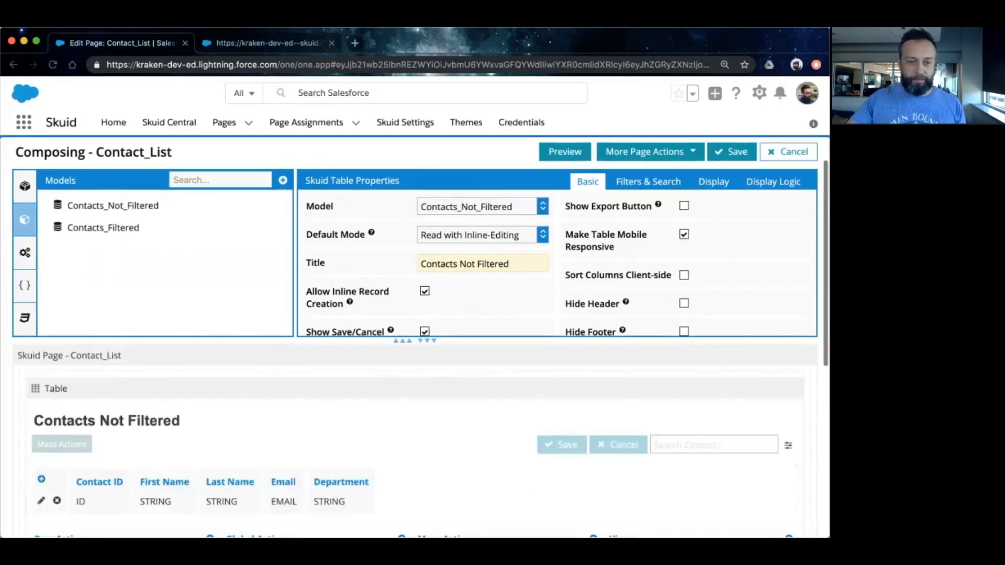
scroll(413, 444, down, 3)
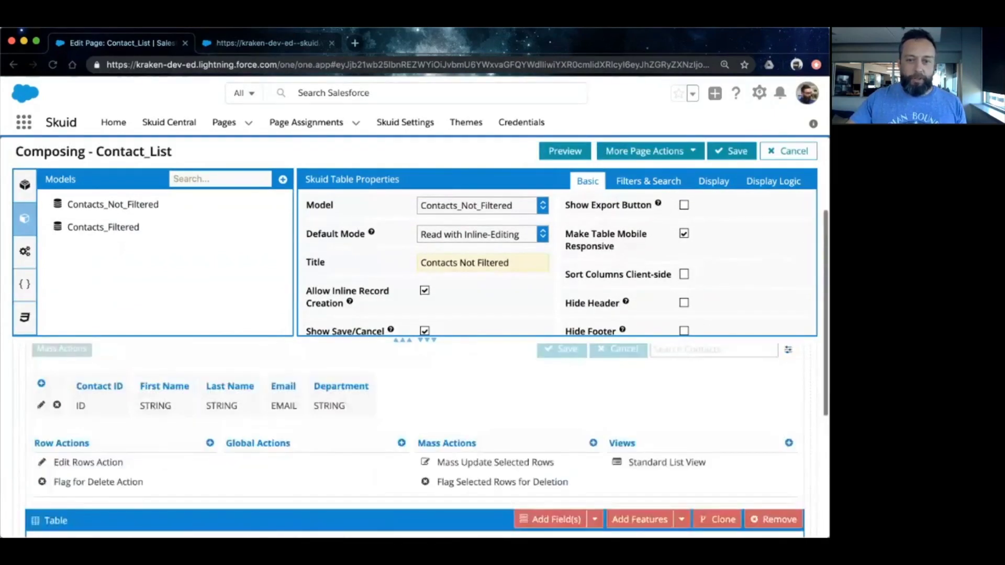
Change the title of the first table on the page to Contacts Filtered
scroll(414, 445, up, 2)
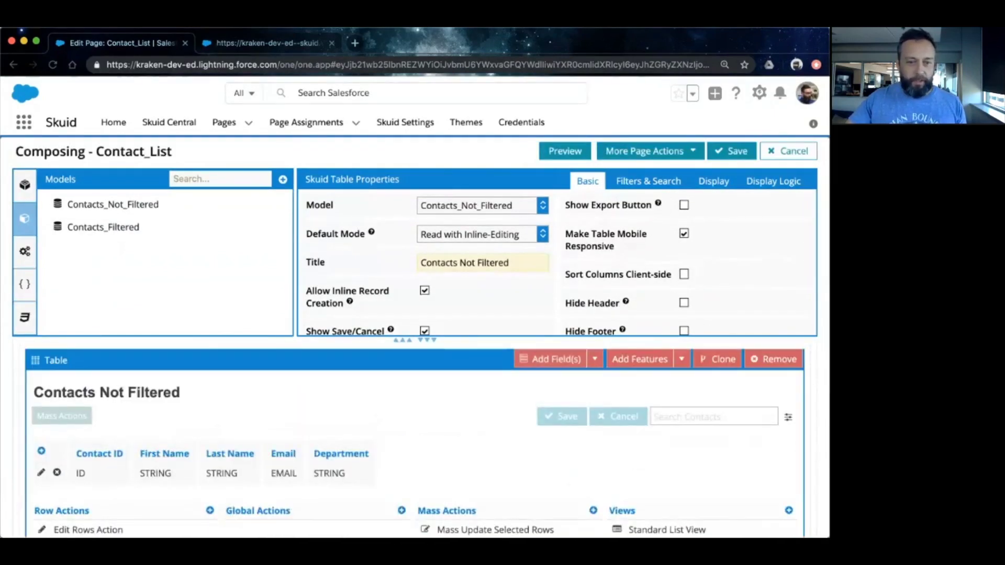
scroll(413, 445, up, 1)
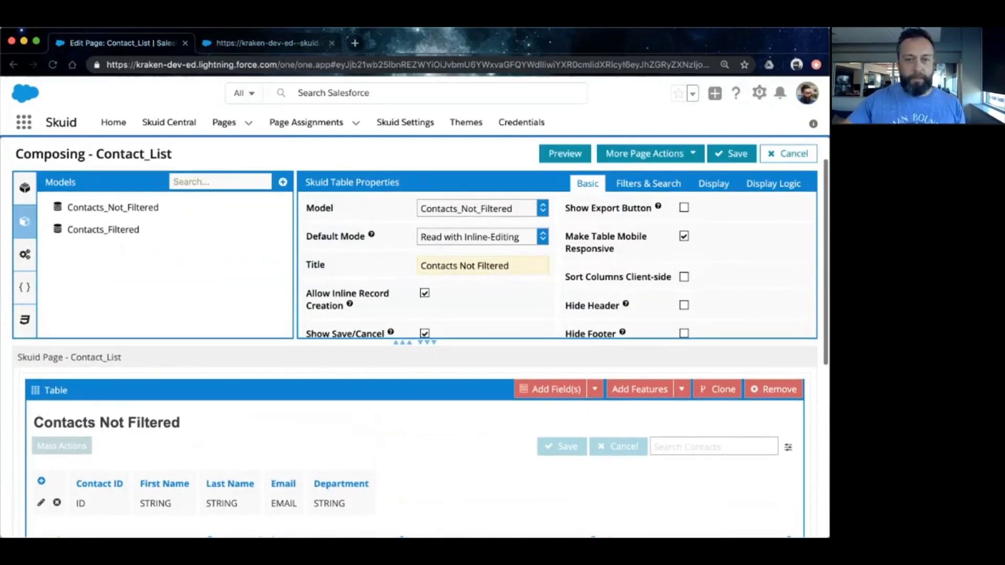
click(475, 266)
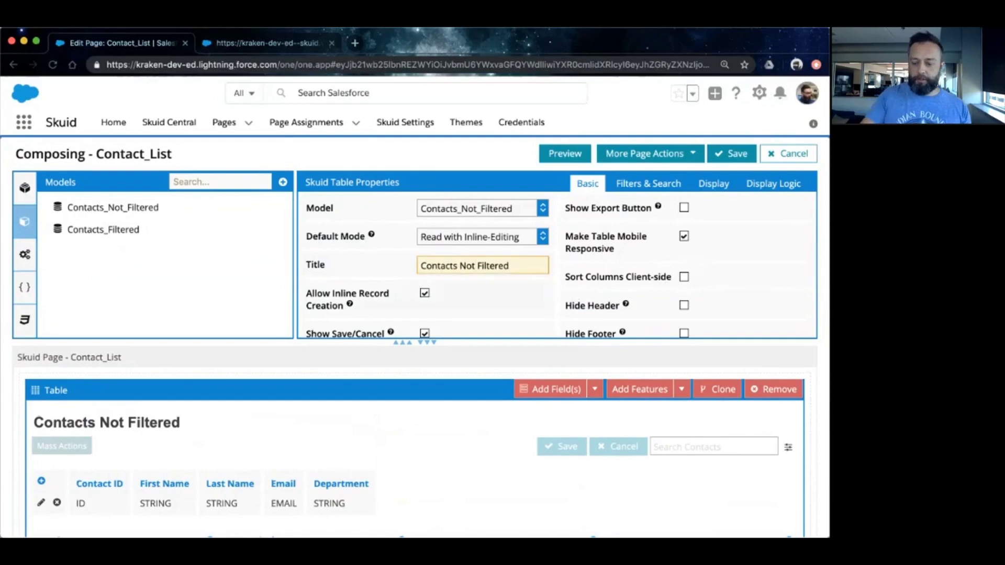
key(BackSpace)
key(BackSpace)
key(BackSpace)
key(BackSpace)
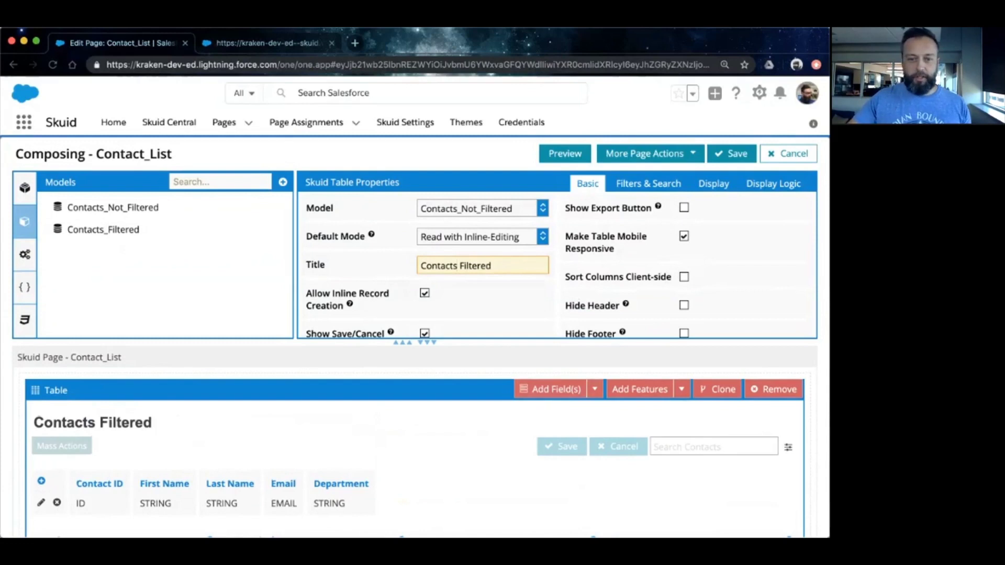
Select the Contacts Not Filtered table below the first one and open its Department column's properties
scroll(413, 445, down, 2)
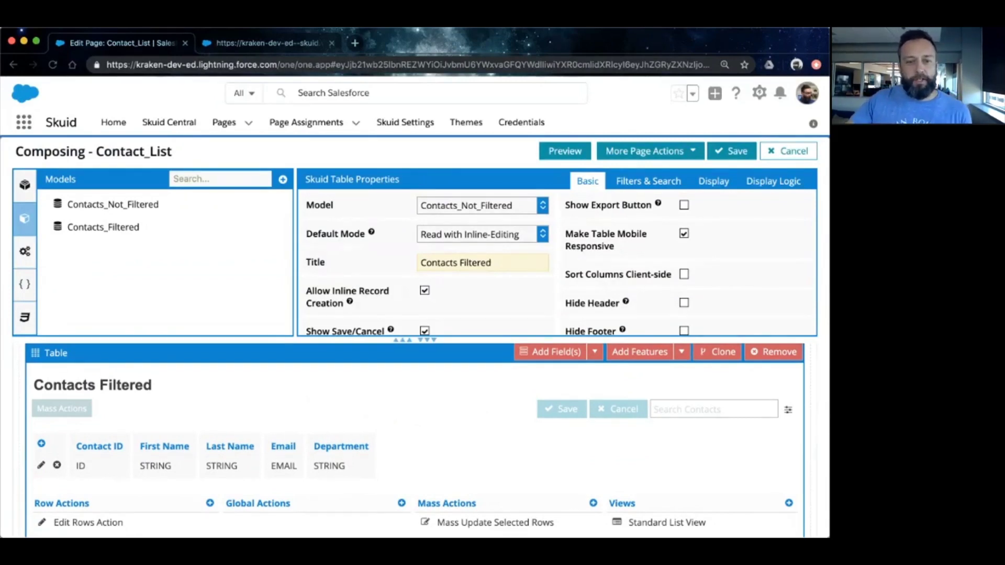
scroll(413, 440, down, 5)
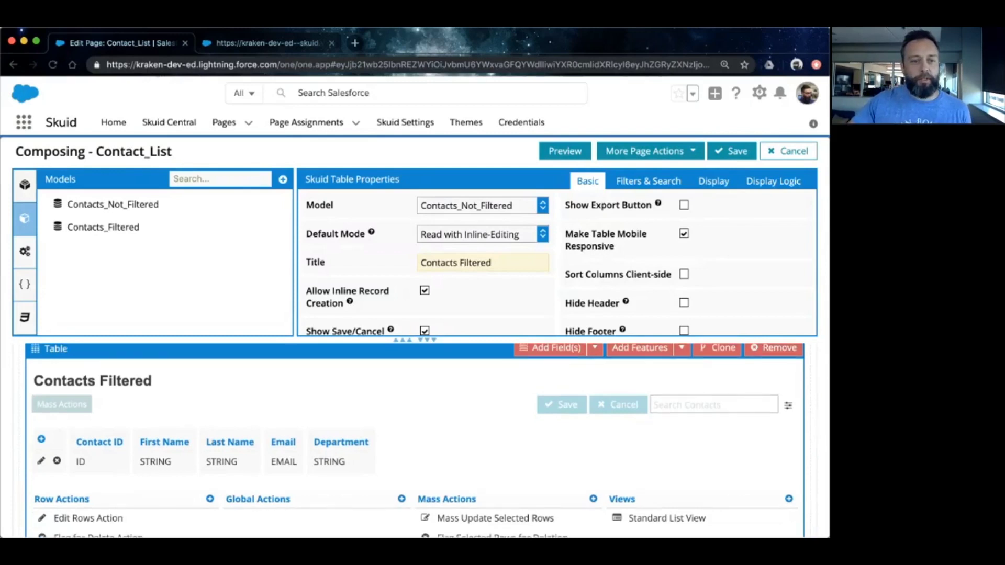
scroll(414, 440, up, 3)
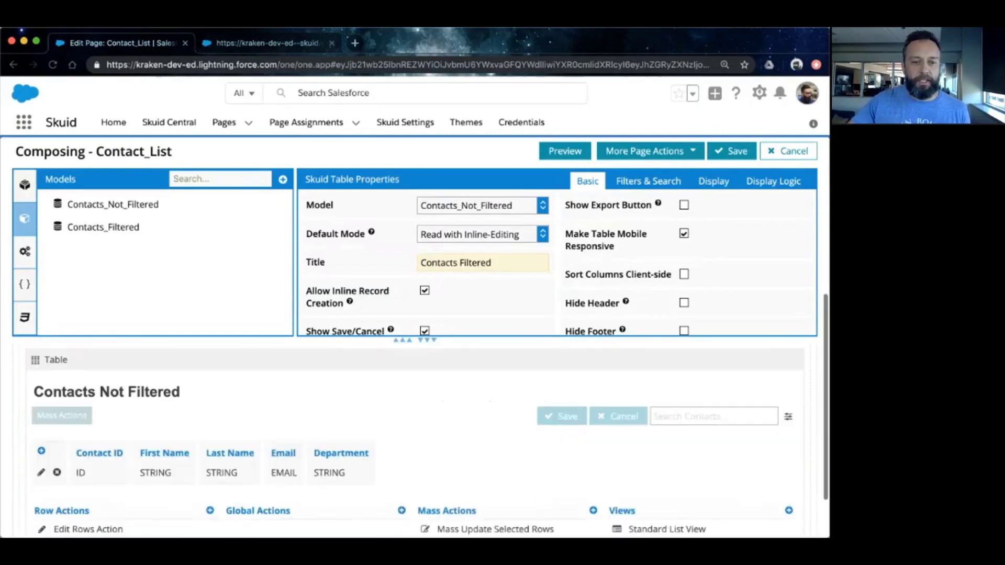
text(Not)
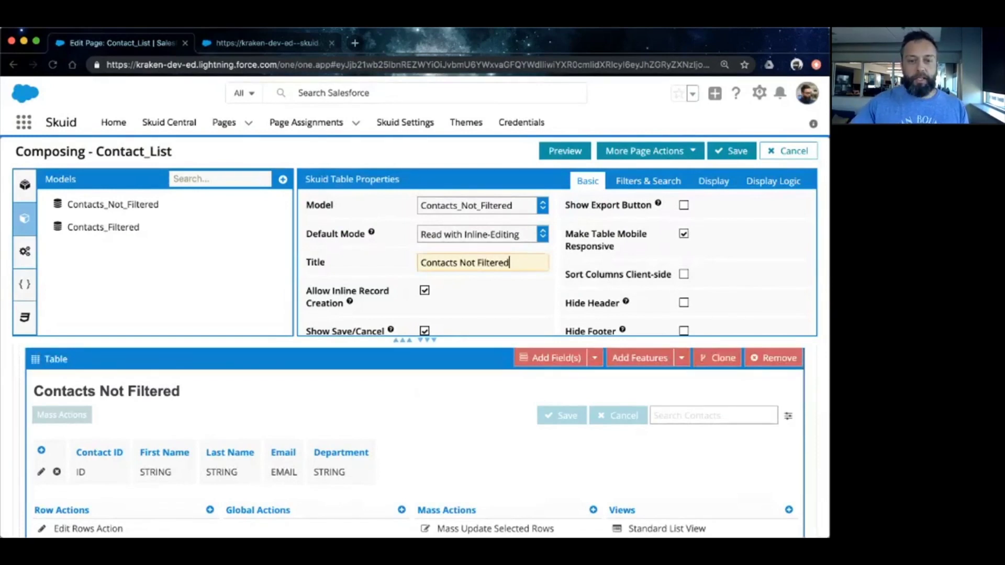
click(334, 452)
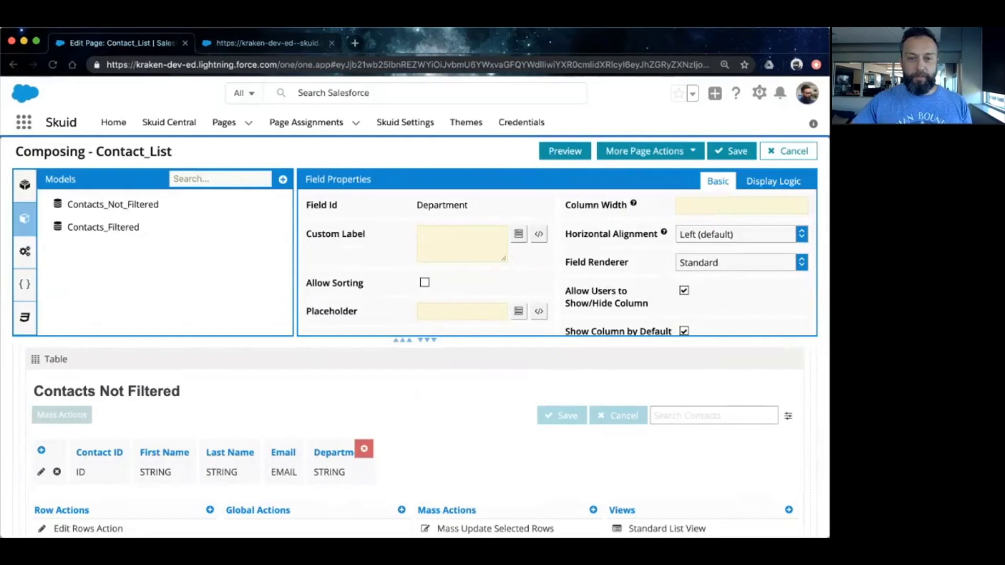
Allow sorting on the Department column of the Contacts Not Filtered table and save the page
click(424, 283)
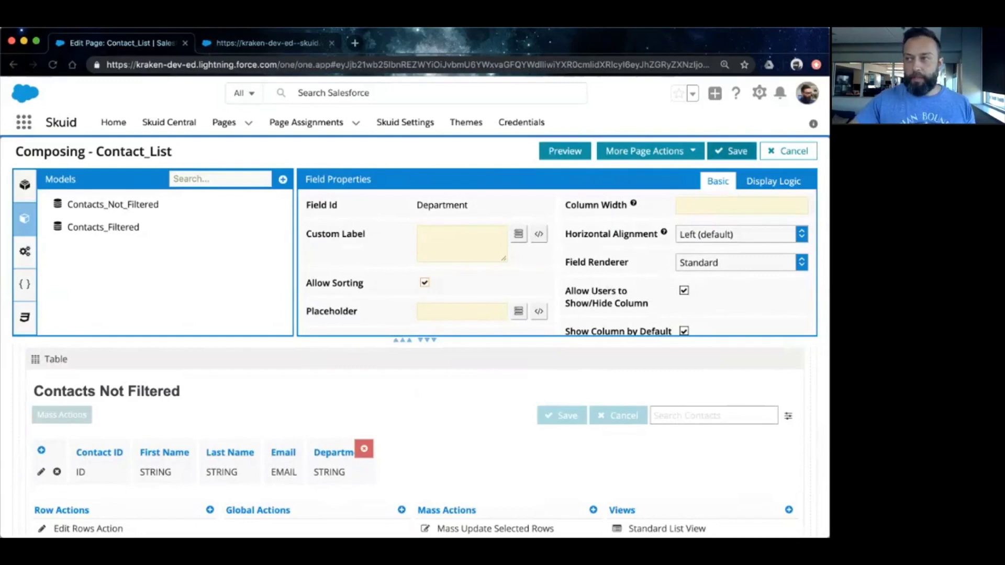
click(730, 151)
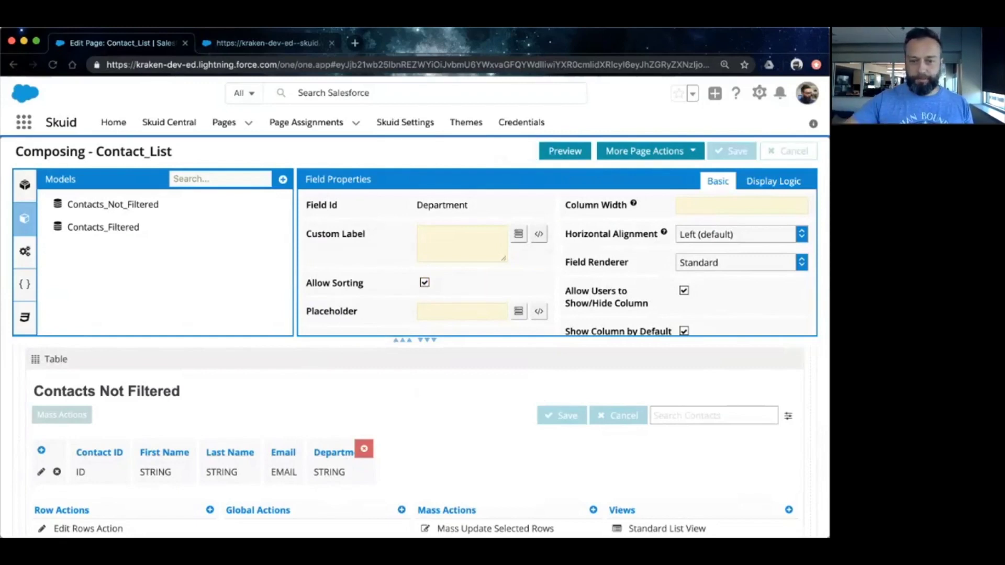
Set the Contacts Filtered table's model to Contacts_Filtered and save the page
scroll(366, 450, up, 8)
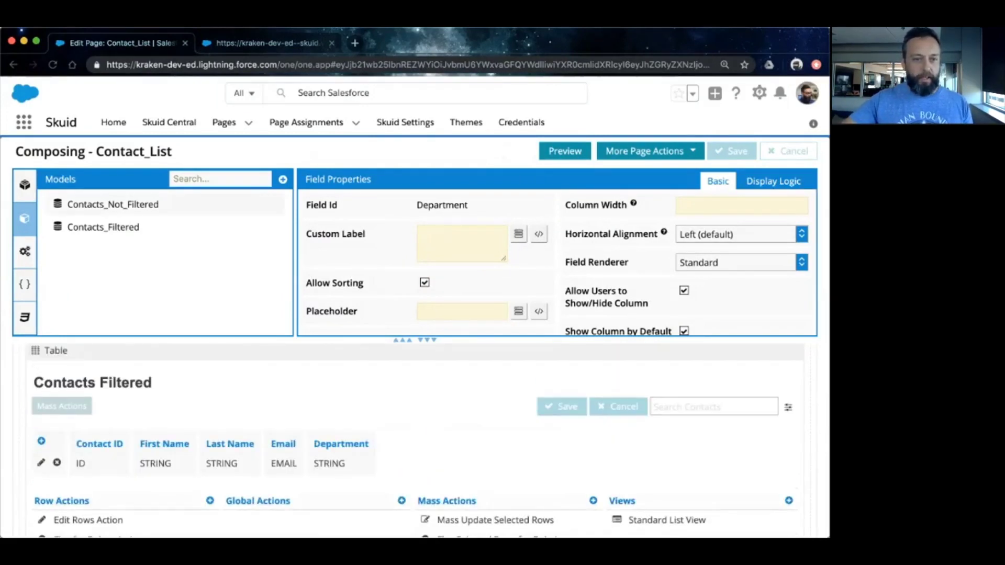
click(103, 227)
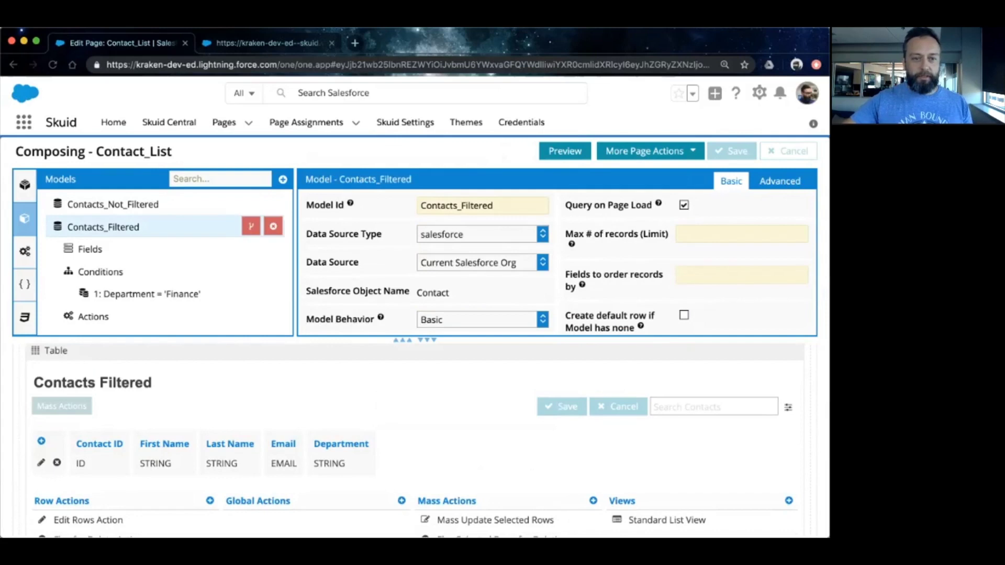
click(56, 350)
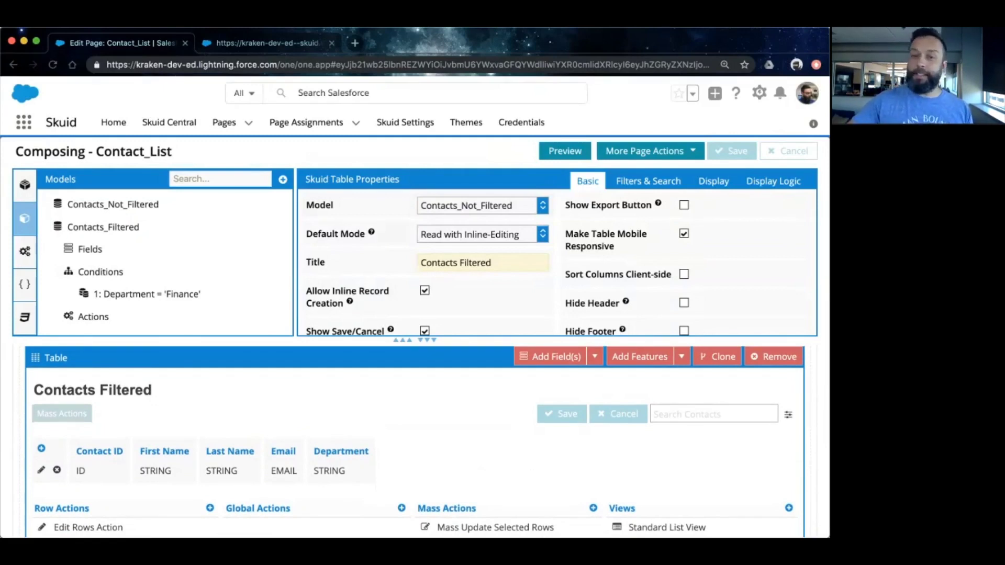
click(481, 206)
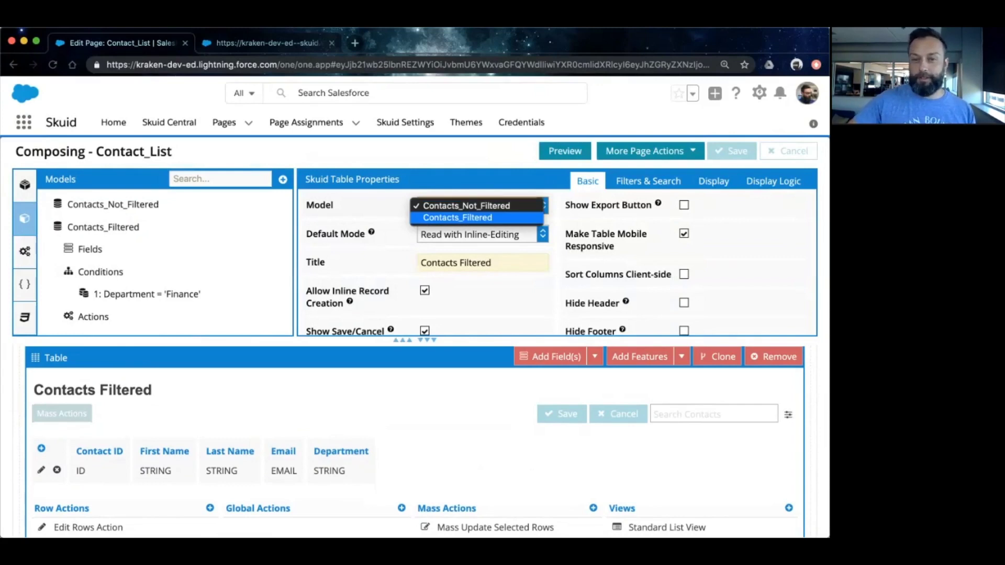
click(458, 218)
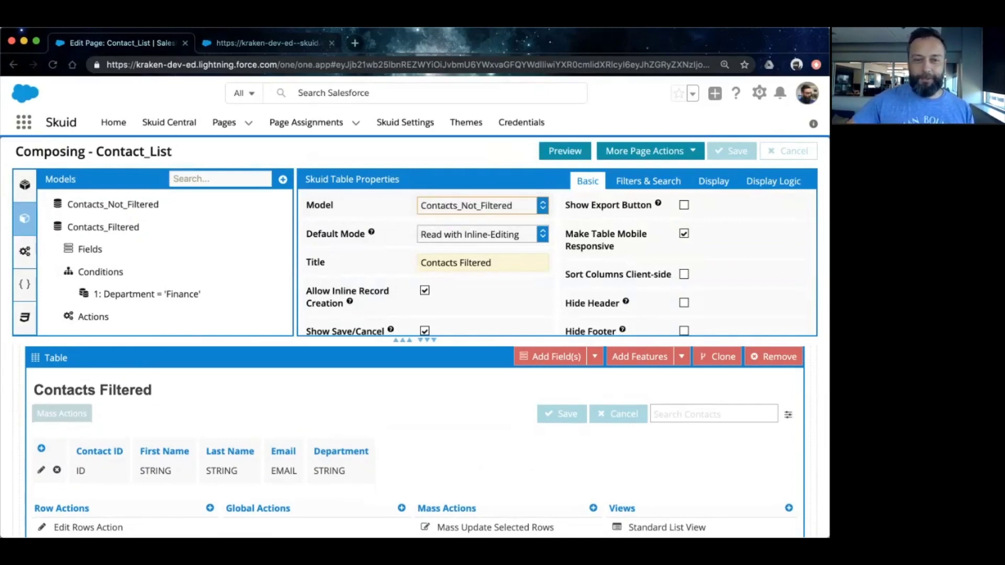
click(482, 206)
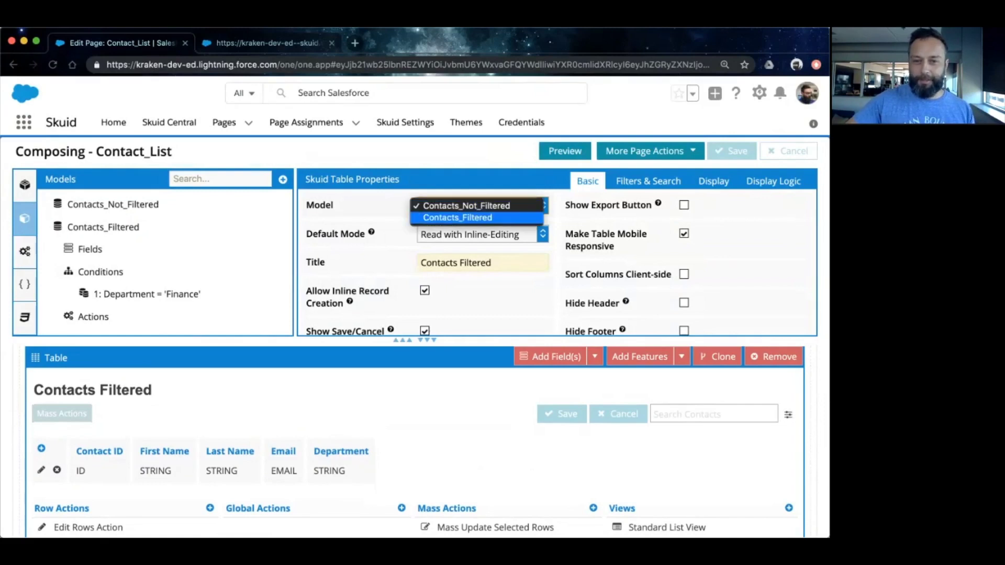
click(457, 218)
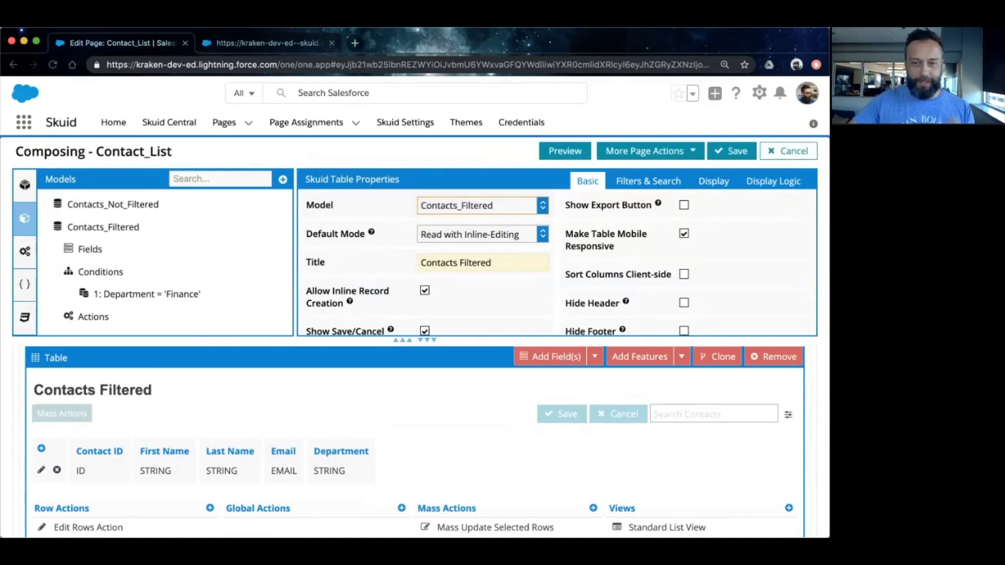
scroll(557, 262, down, 1)
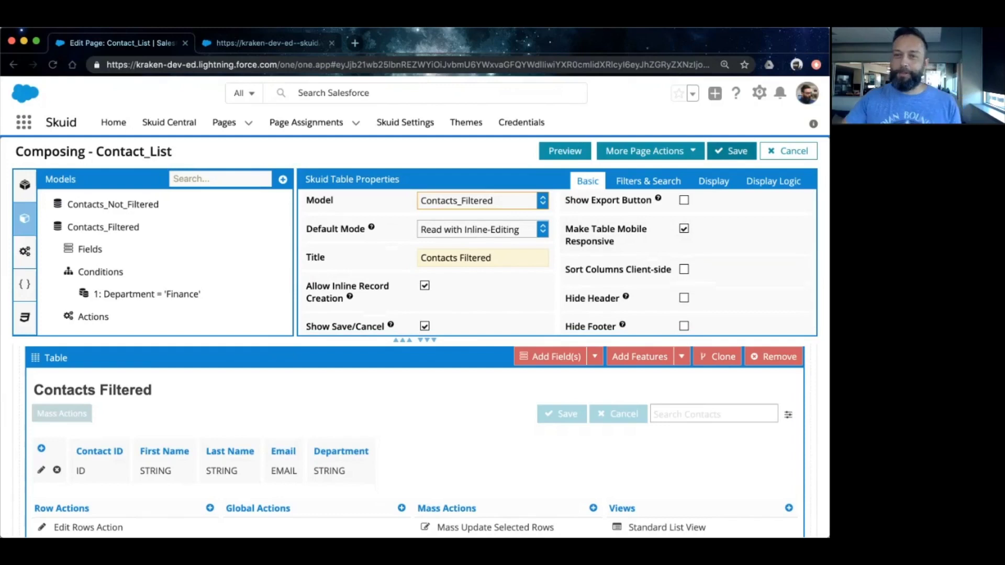
click(732, 151)
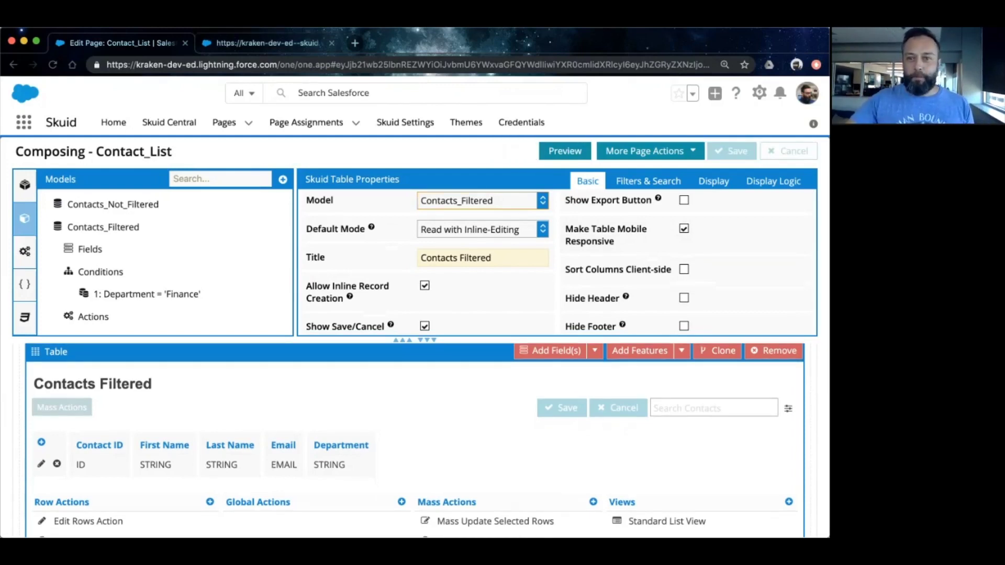
Preview the Contact_List page and compare the Contacts Filtered and Contacts Not Filtered tables
click(565, 151)
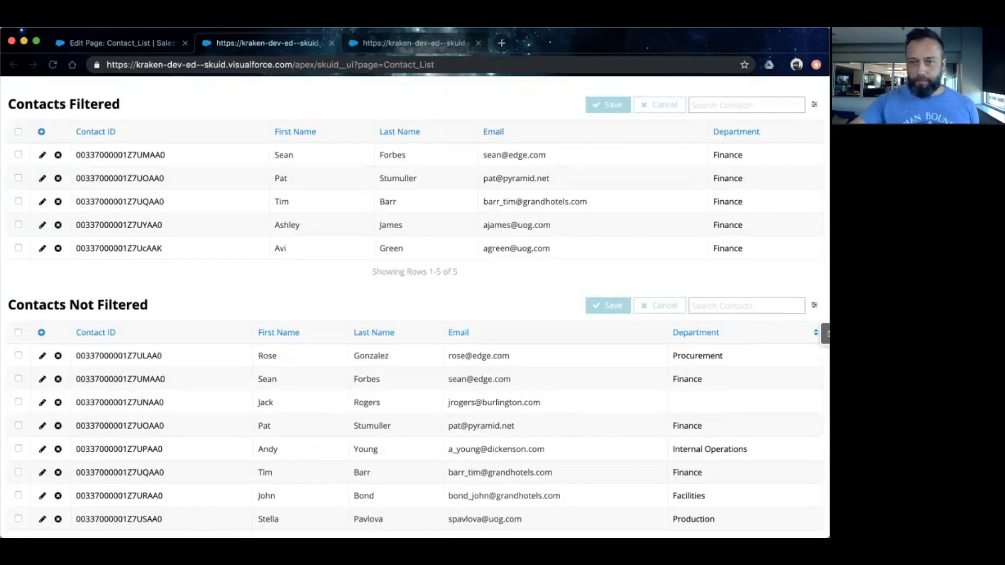
scroll(419, 308, up, 2)
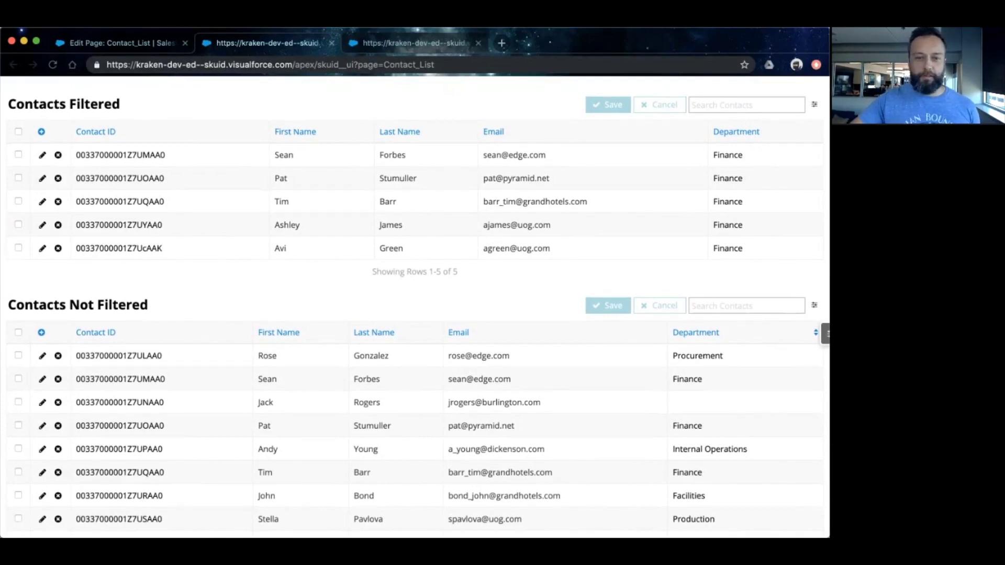
scroll(417, 306, down, 2)
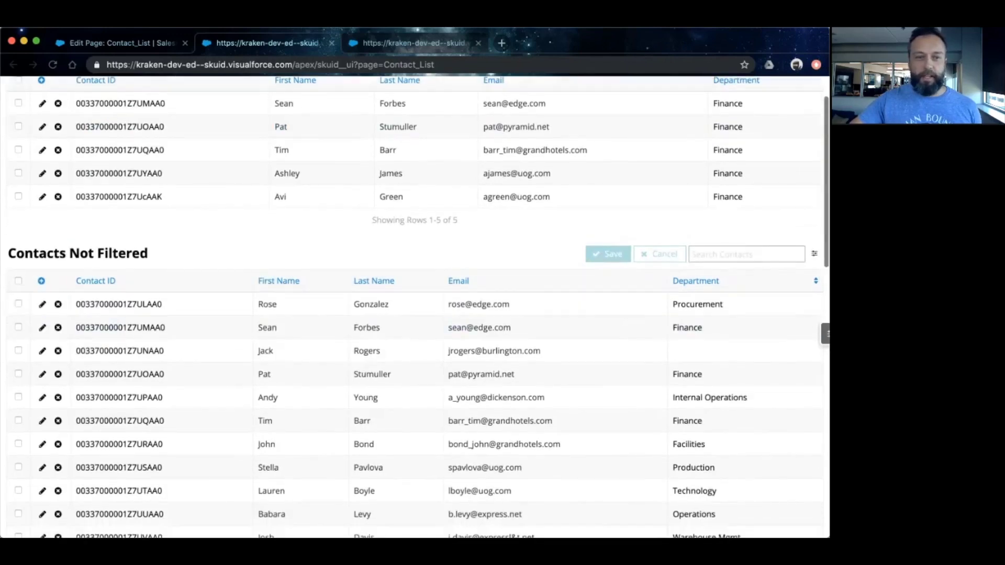
scroll(417, 307, up, 2)
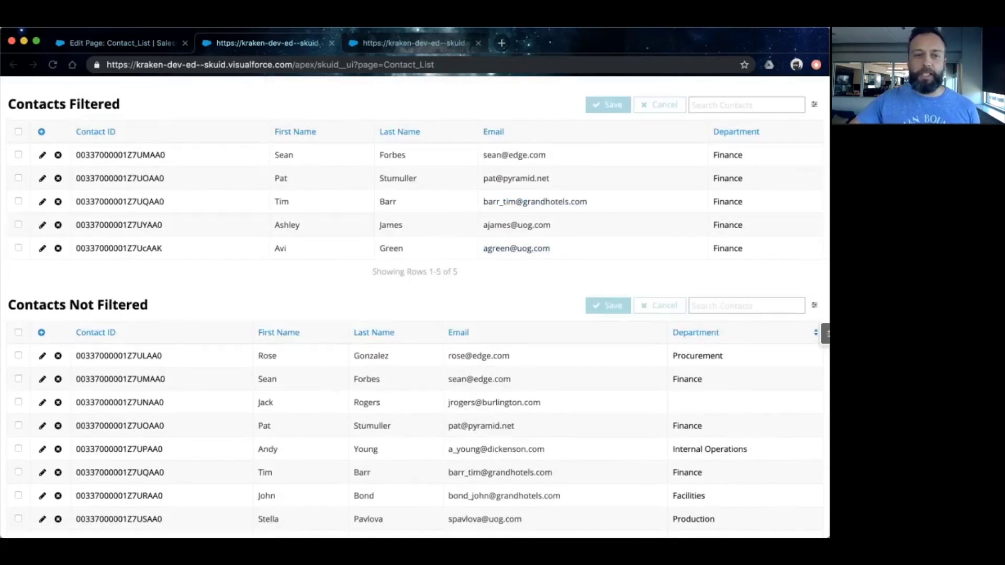
scroll(497, 282, down, 4)
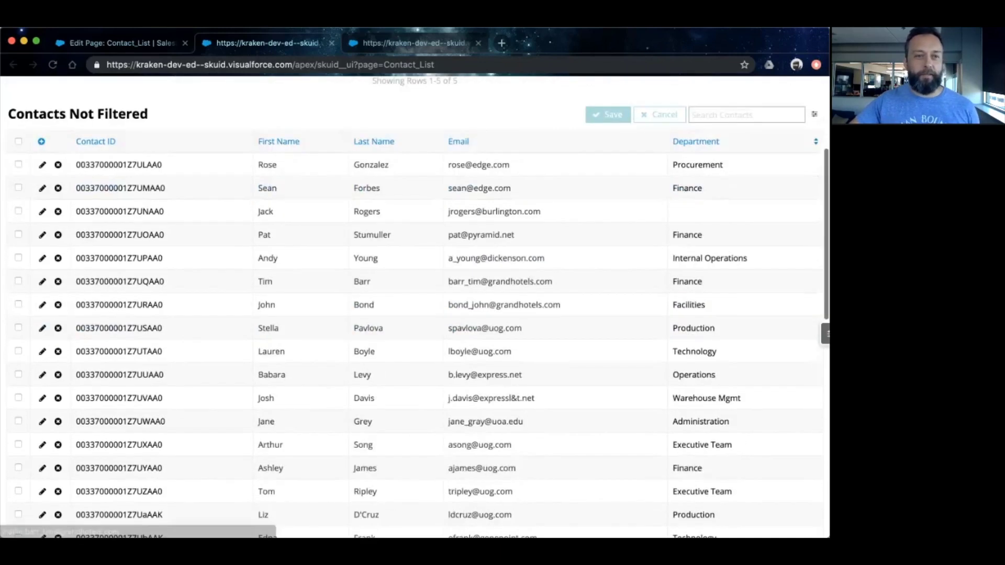
Sort the previewed Contacts Not Filtered table by Department in ascending order
scroll(511, 212, up, 2)
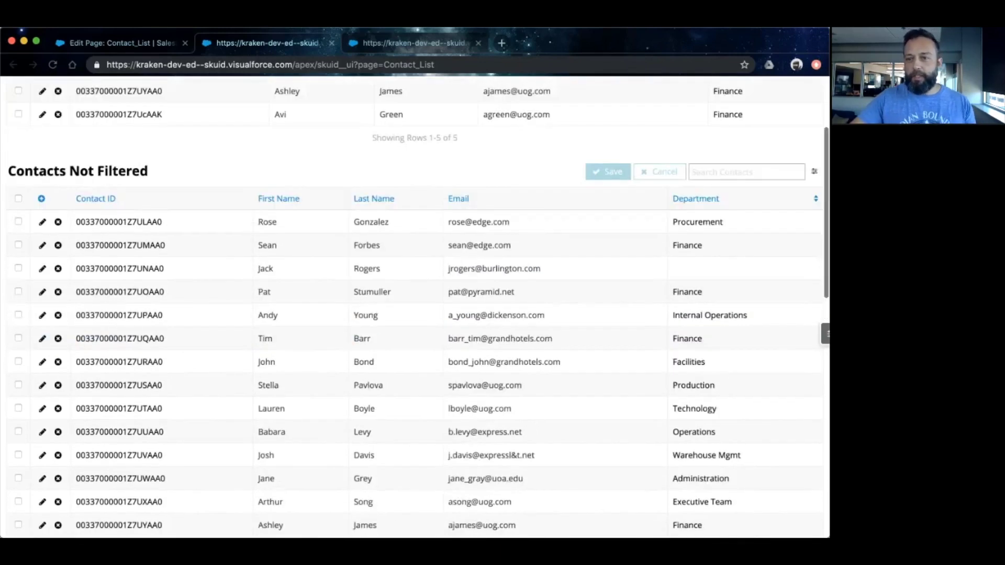
click(696, 198)
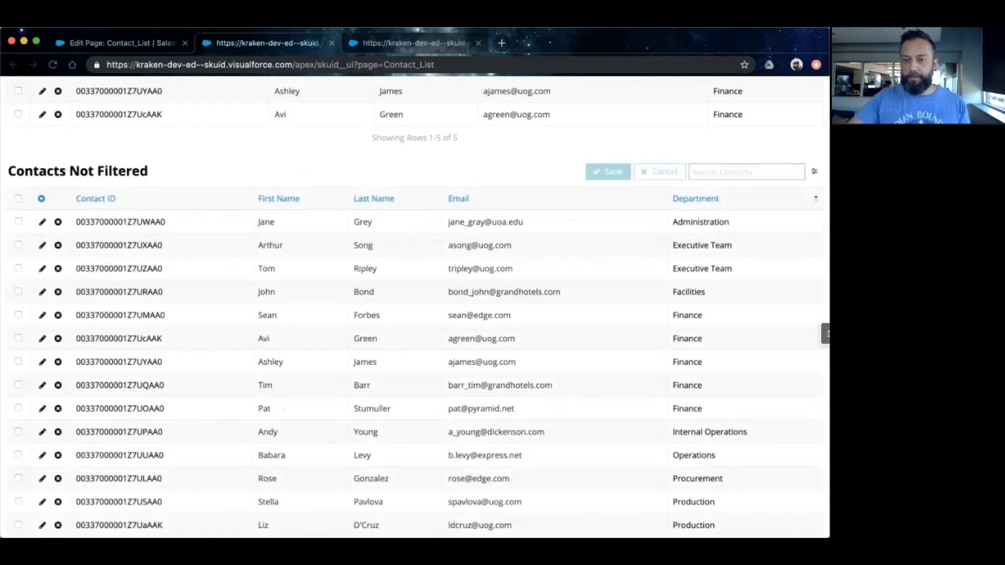
scroll(418, 309, up, 1)
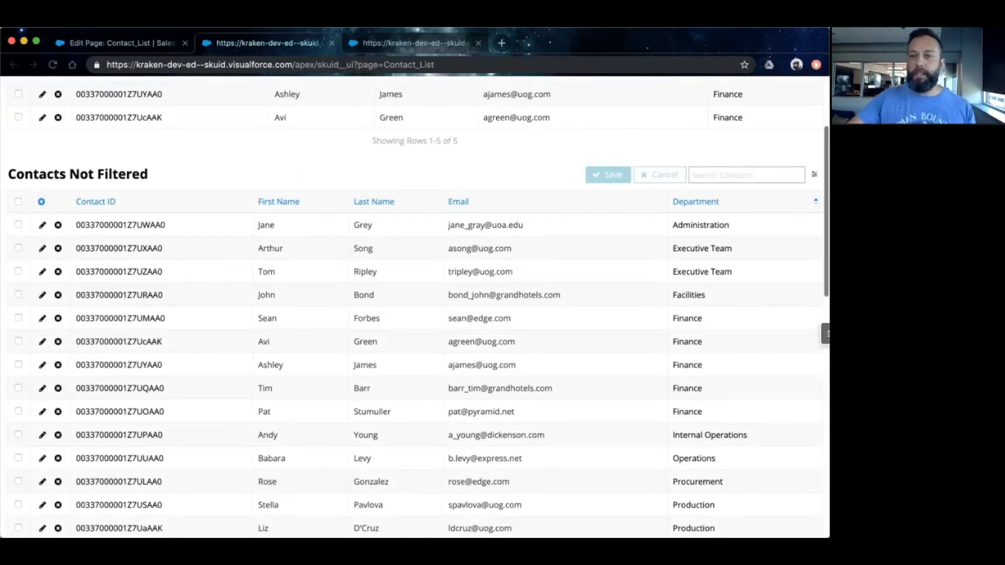
Search the Contacts Not Filtered table for "finance", compare the rows with the Contacts Filtered table, and clear the search text
click(746, 177)
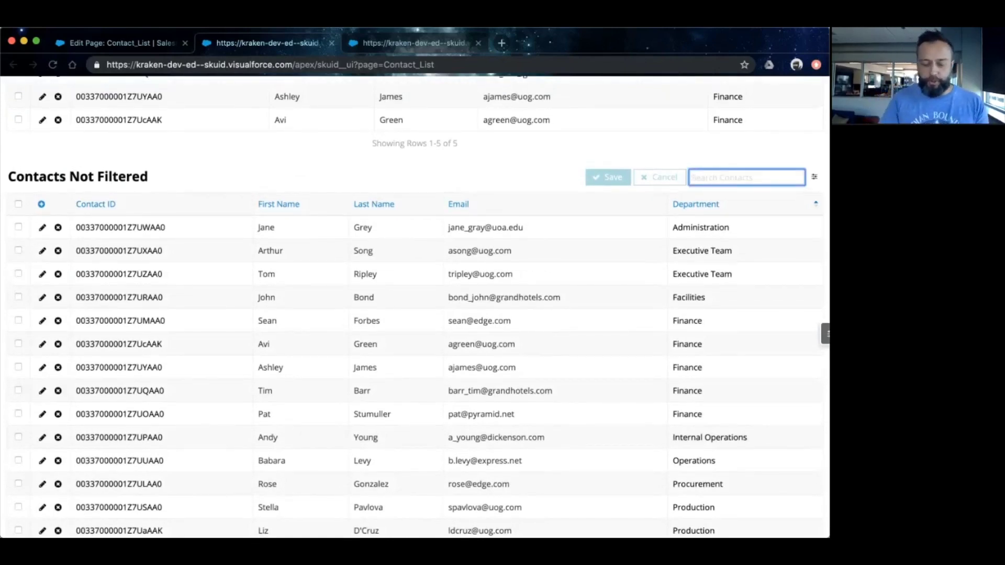
text(fai)
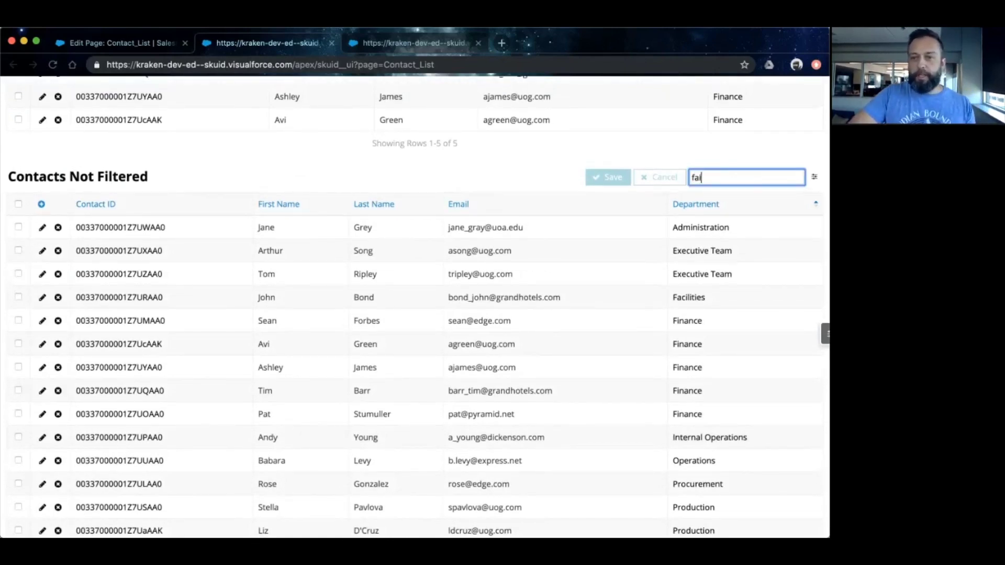
key(BackSpace)
key(BackSpace)
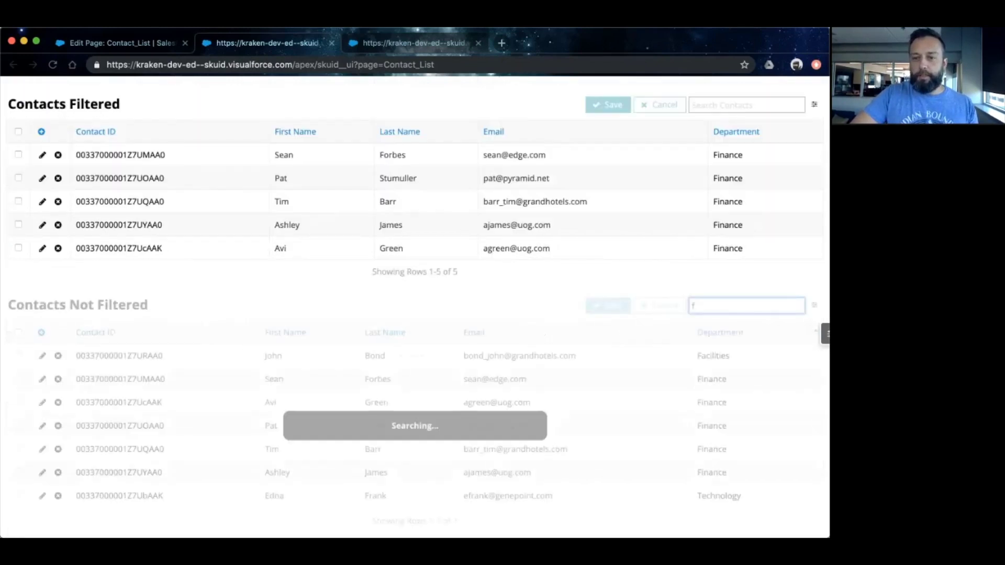
text(iance)
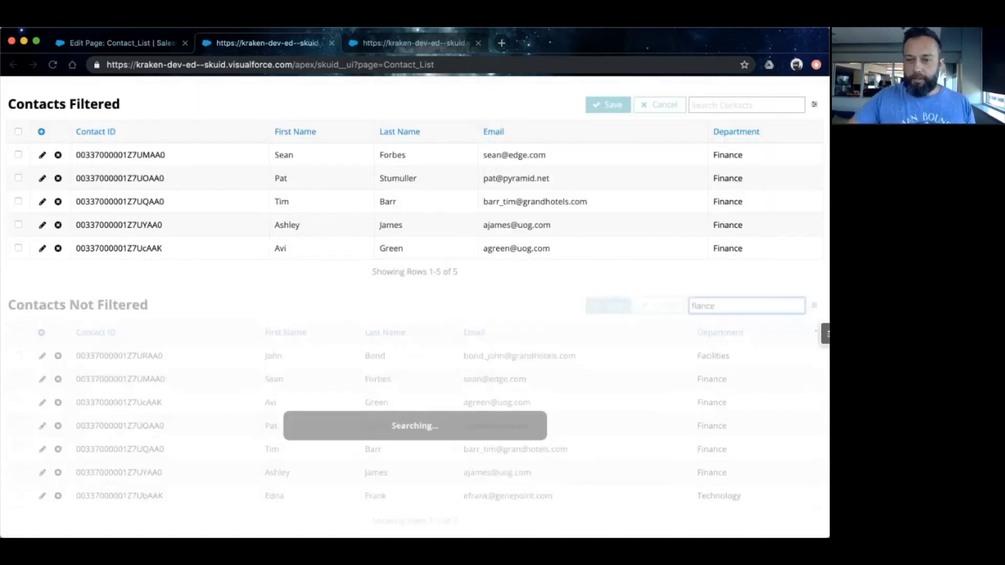
key(BackSpace)
key(BackSpace)
key(BackSpace)
key(BackSpace)
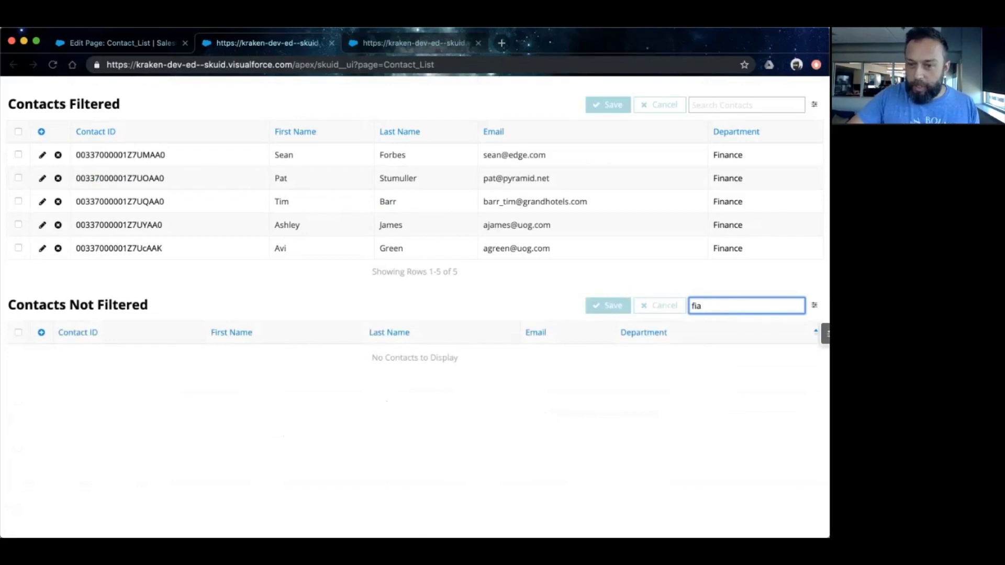
text(nance)
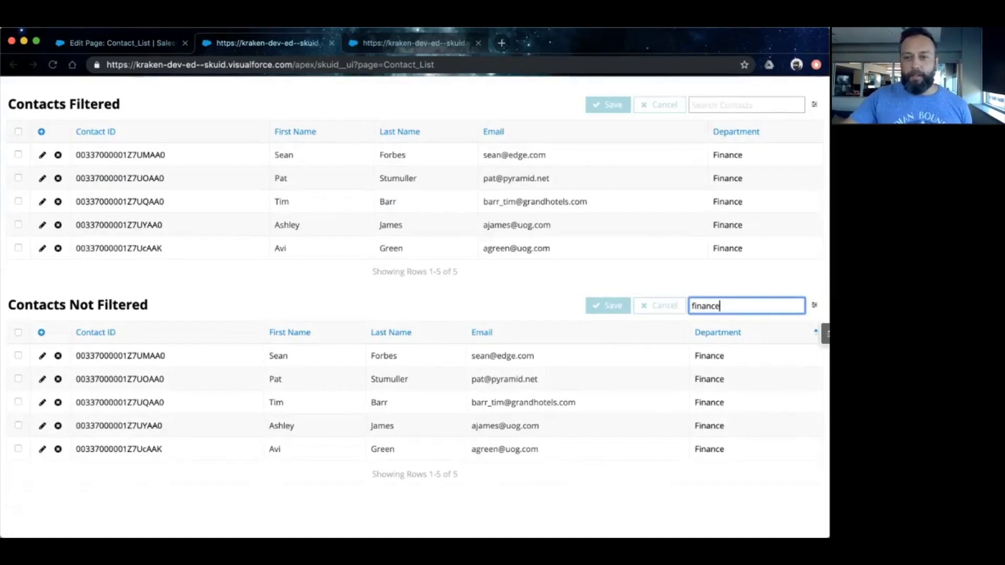
key(super+a)
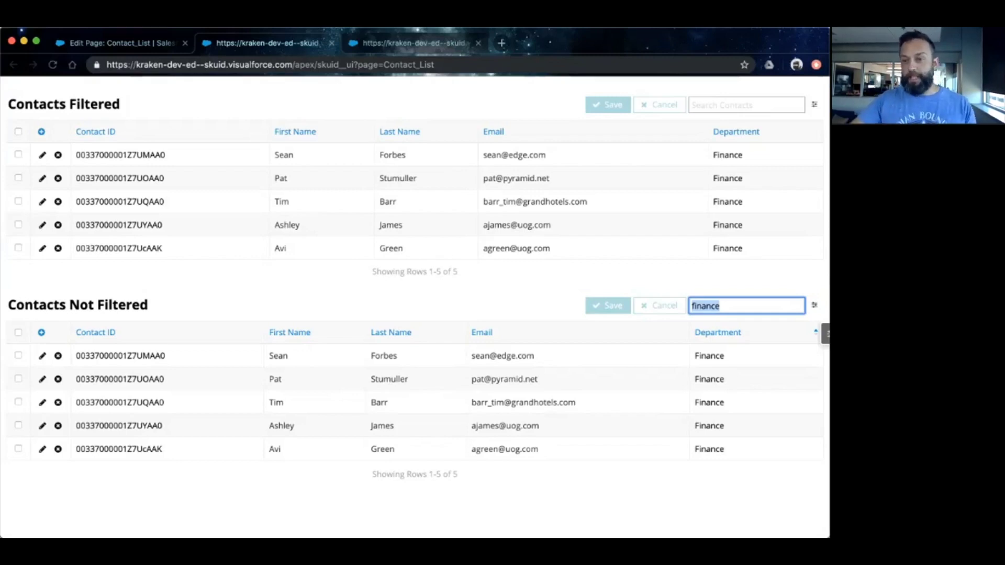
key(BackSpace)
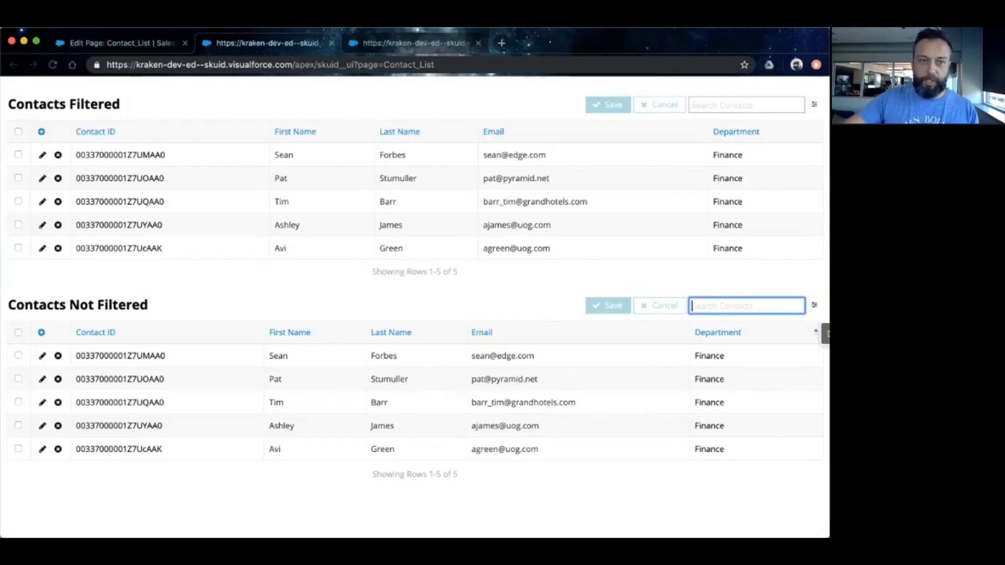